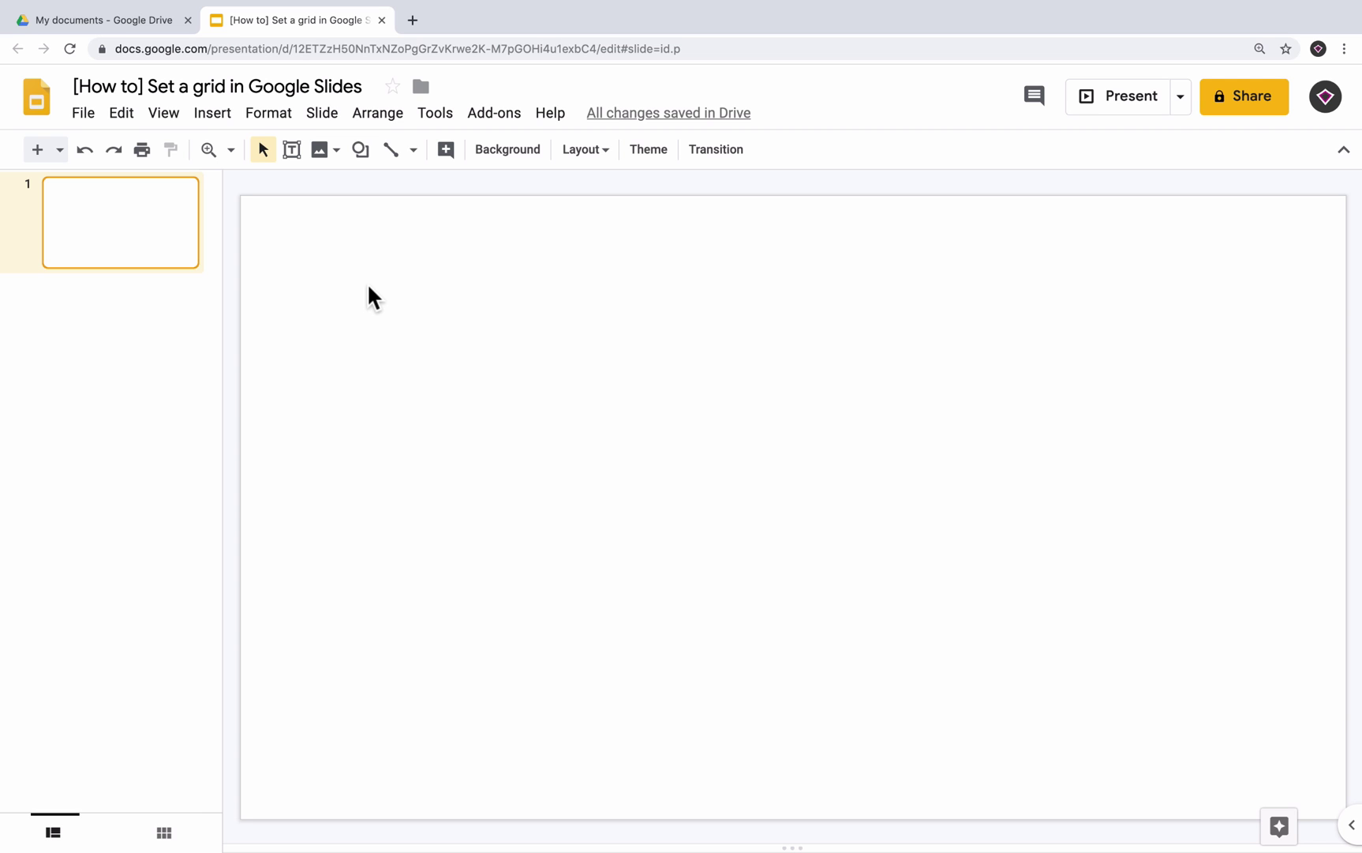
Turn on Show guides so one vertical and one horizontal guide cross the slide centre
left_click(176, 114)
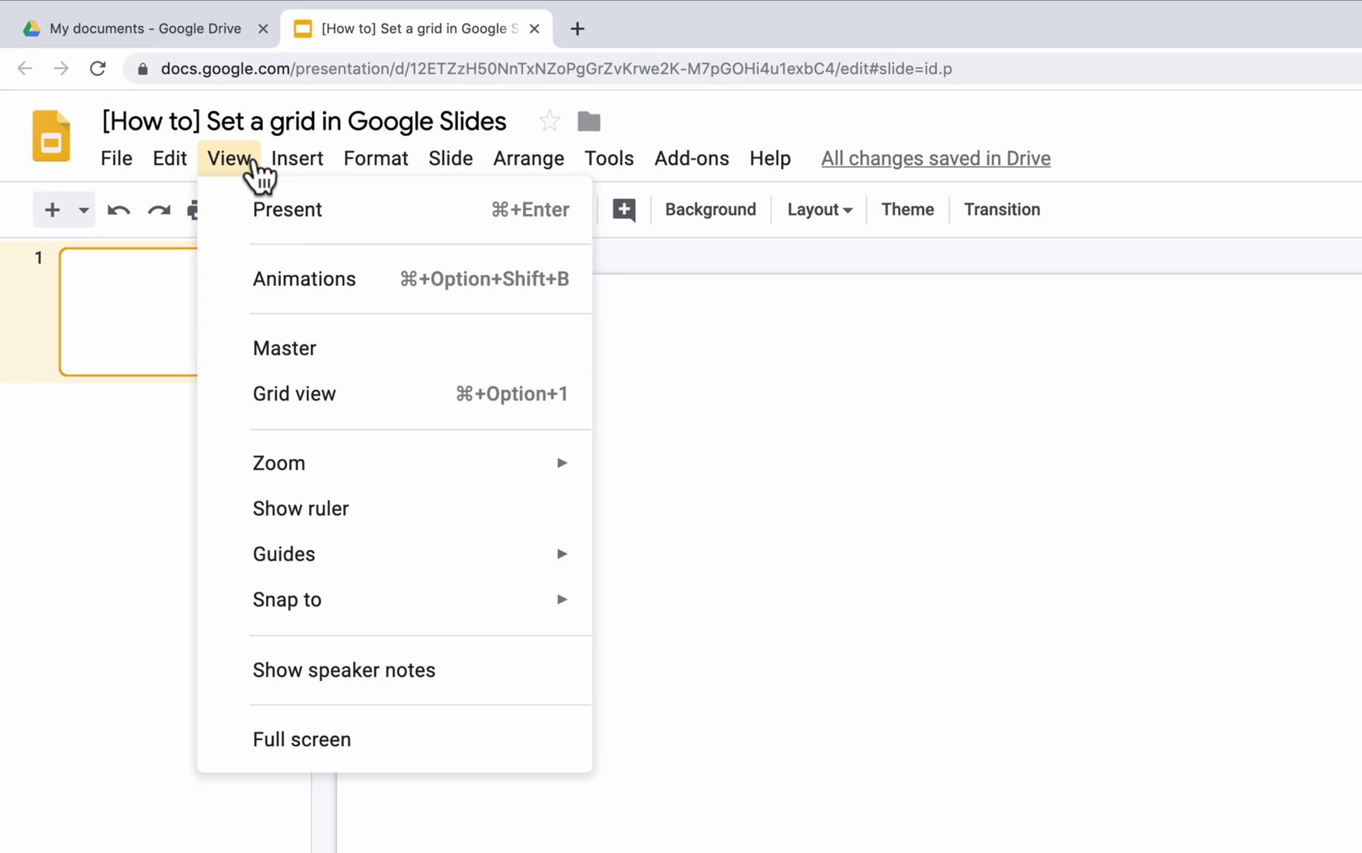
mouse_move(480, 548)
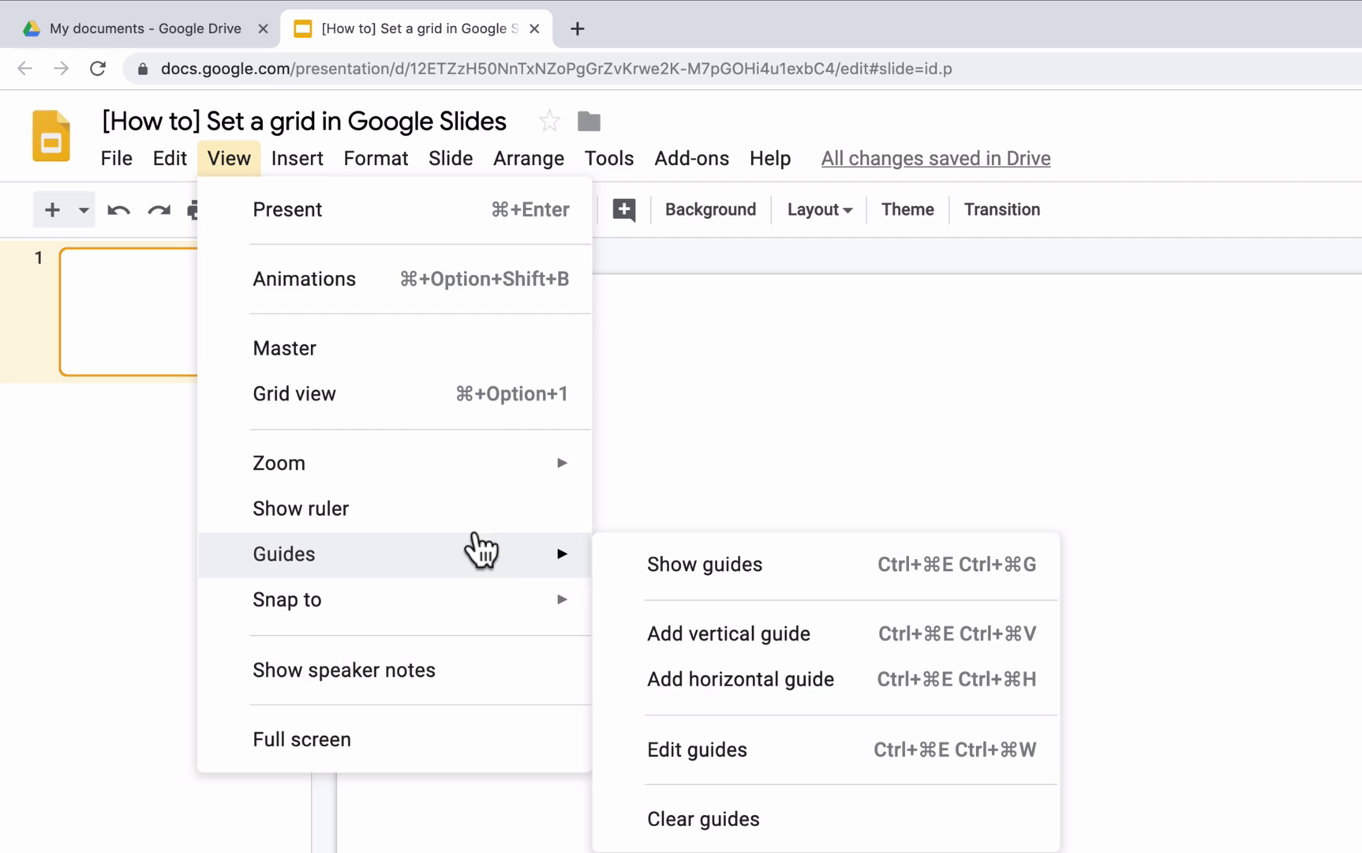
left_click(644, 570)
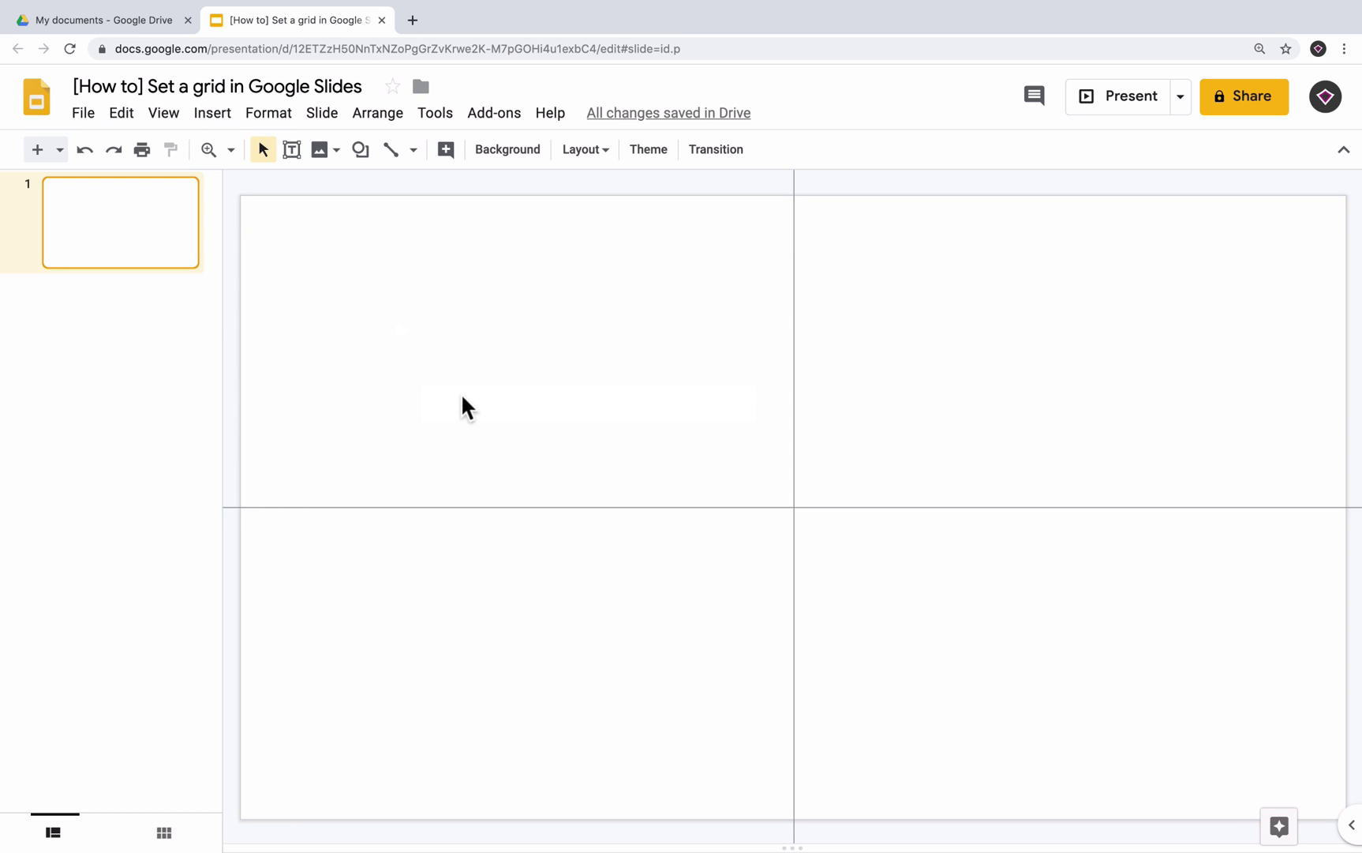
Move the vertical guide to 0.50 in from the left and the horizontal guide near the top
left_click_drag(793, 371, 476, 376)
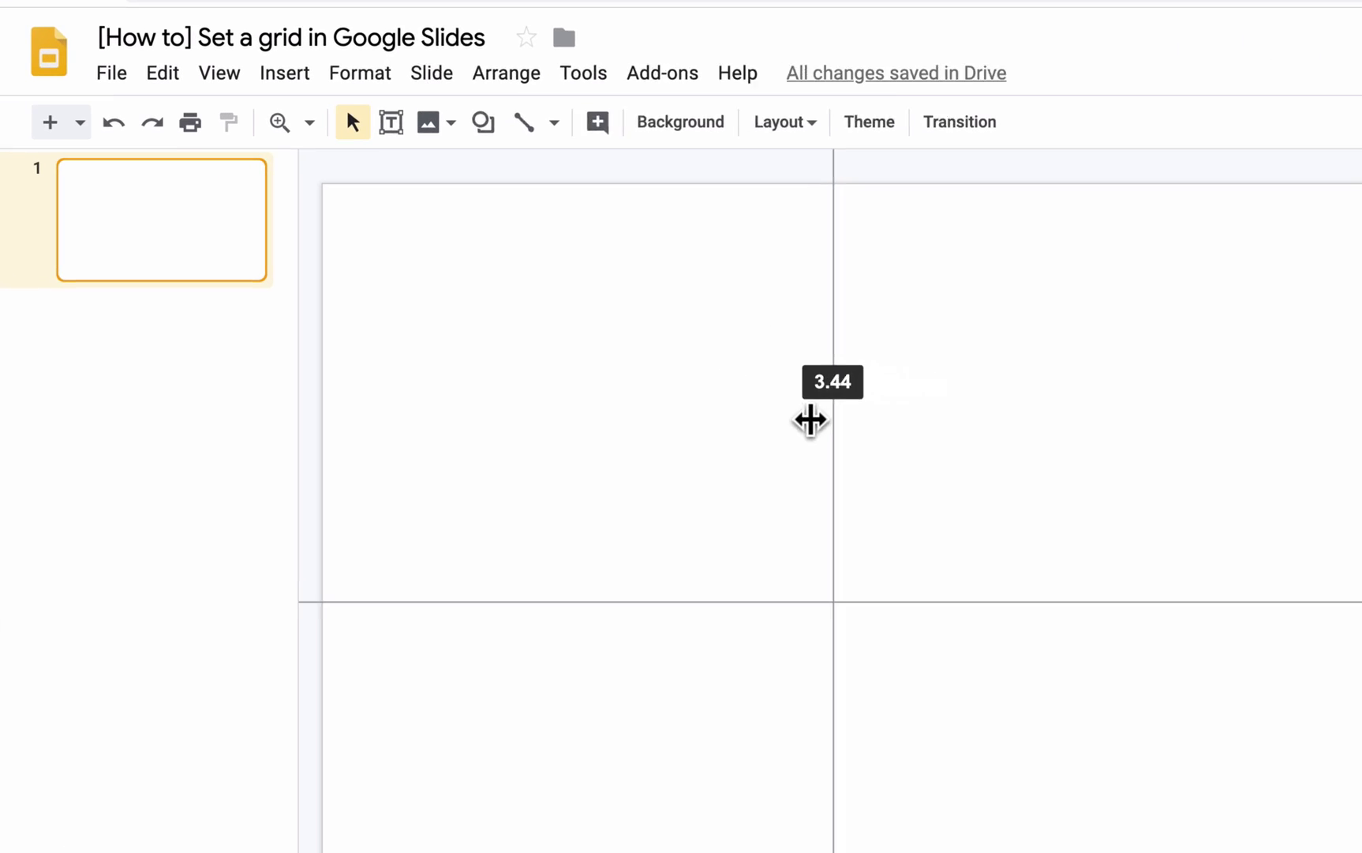
left_click_drag(657, 435, 425, 442)
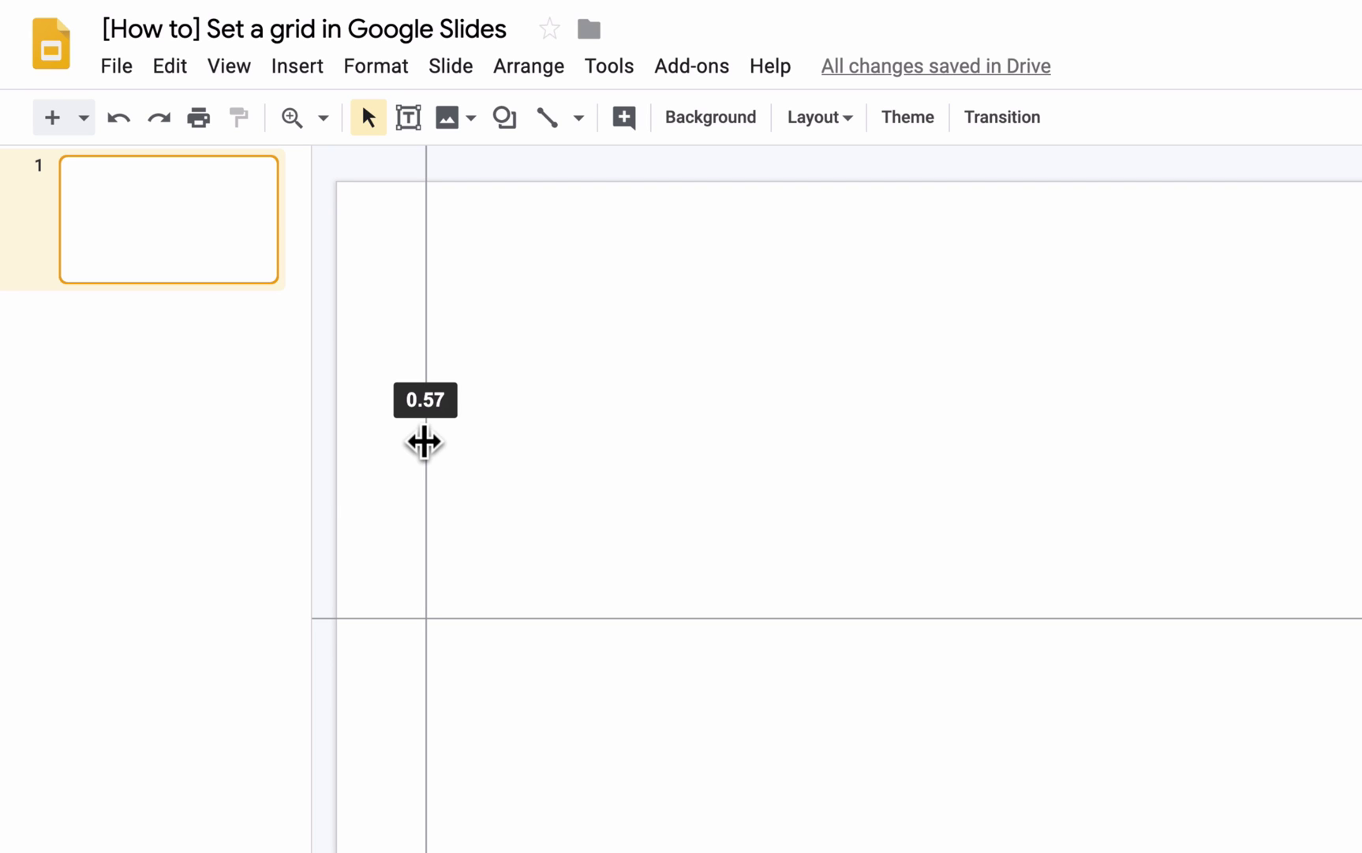
left_click_drag(425, 442, 416, 450)
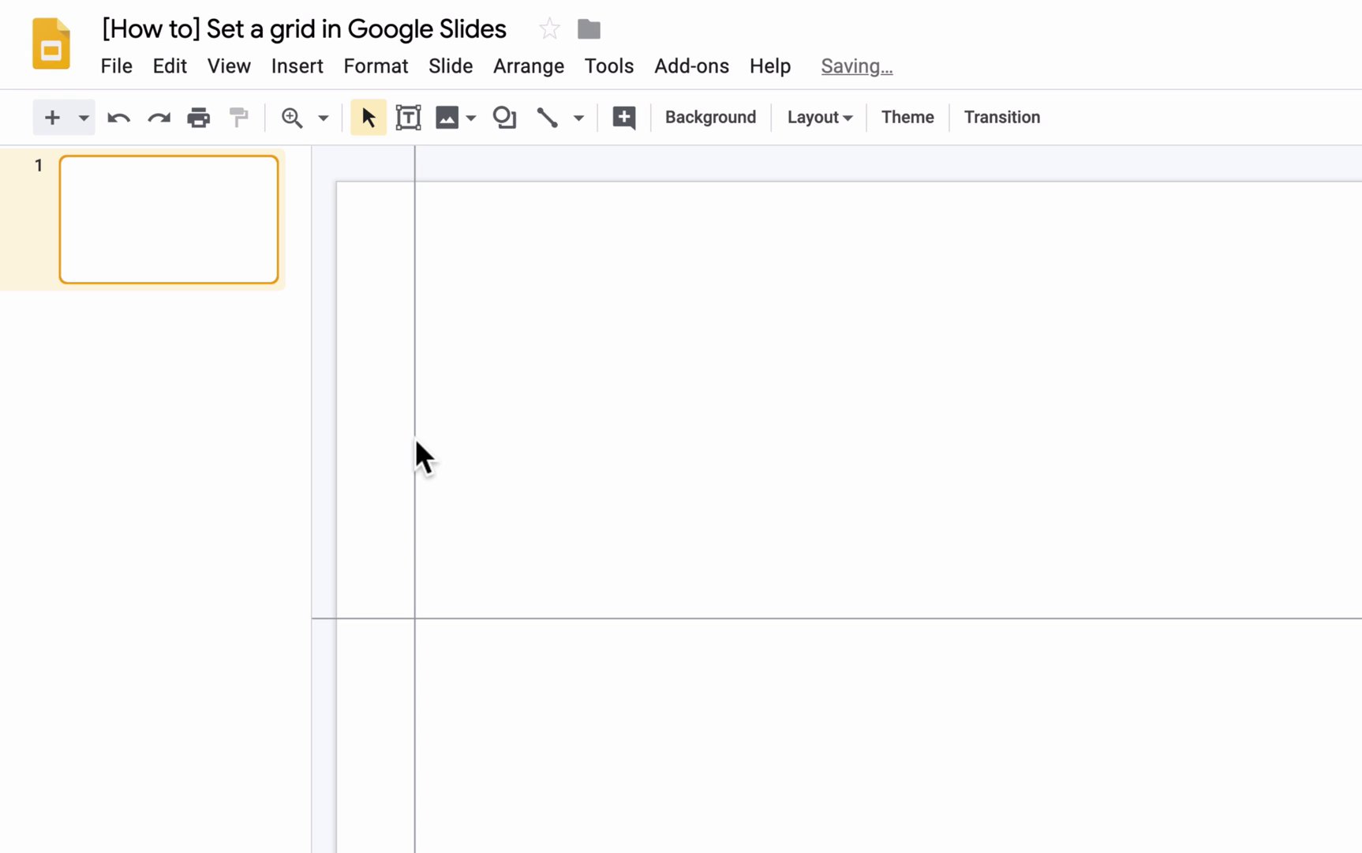
left_click_drag(722, 618, 916, 258)
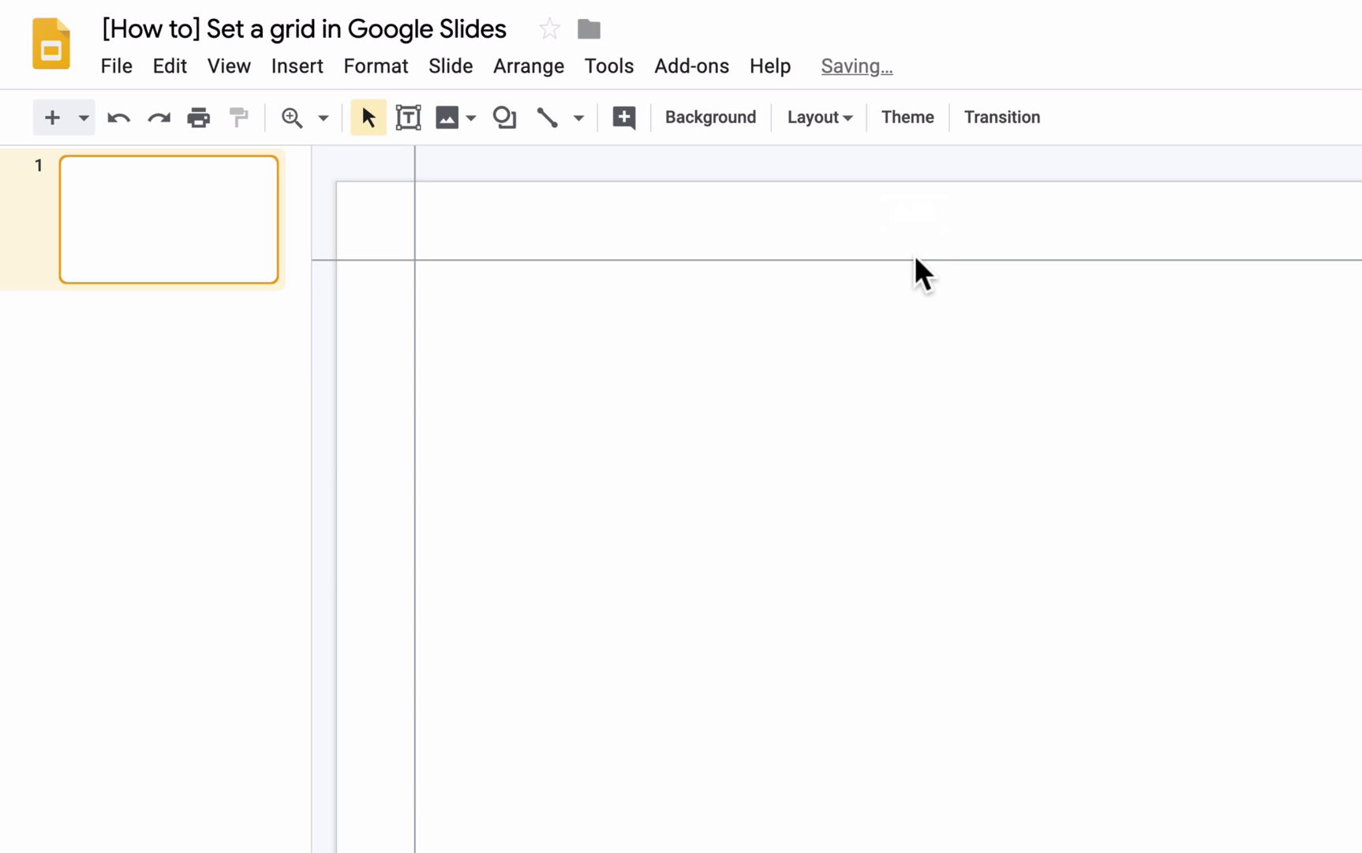
Add a second horizontal guide and place it near the bottom at 5.13
right_click(917, 260)
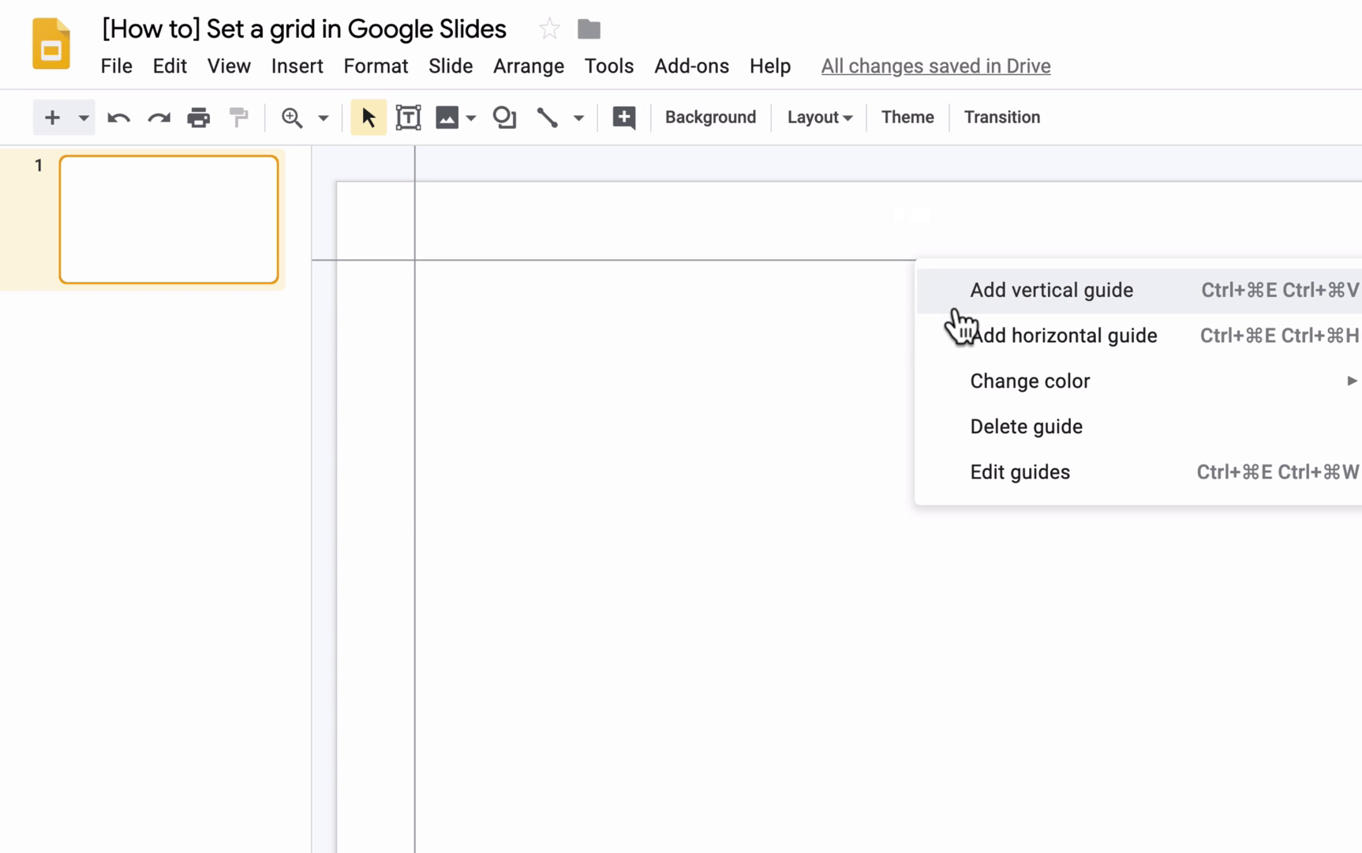
left_click(964, 335)
left_click_drag(946, 282, 712, 676)
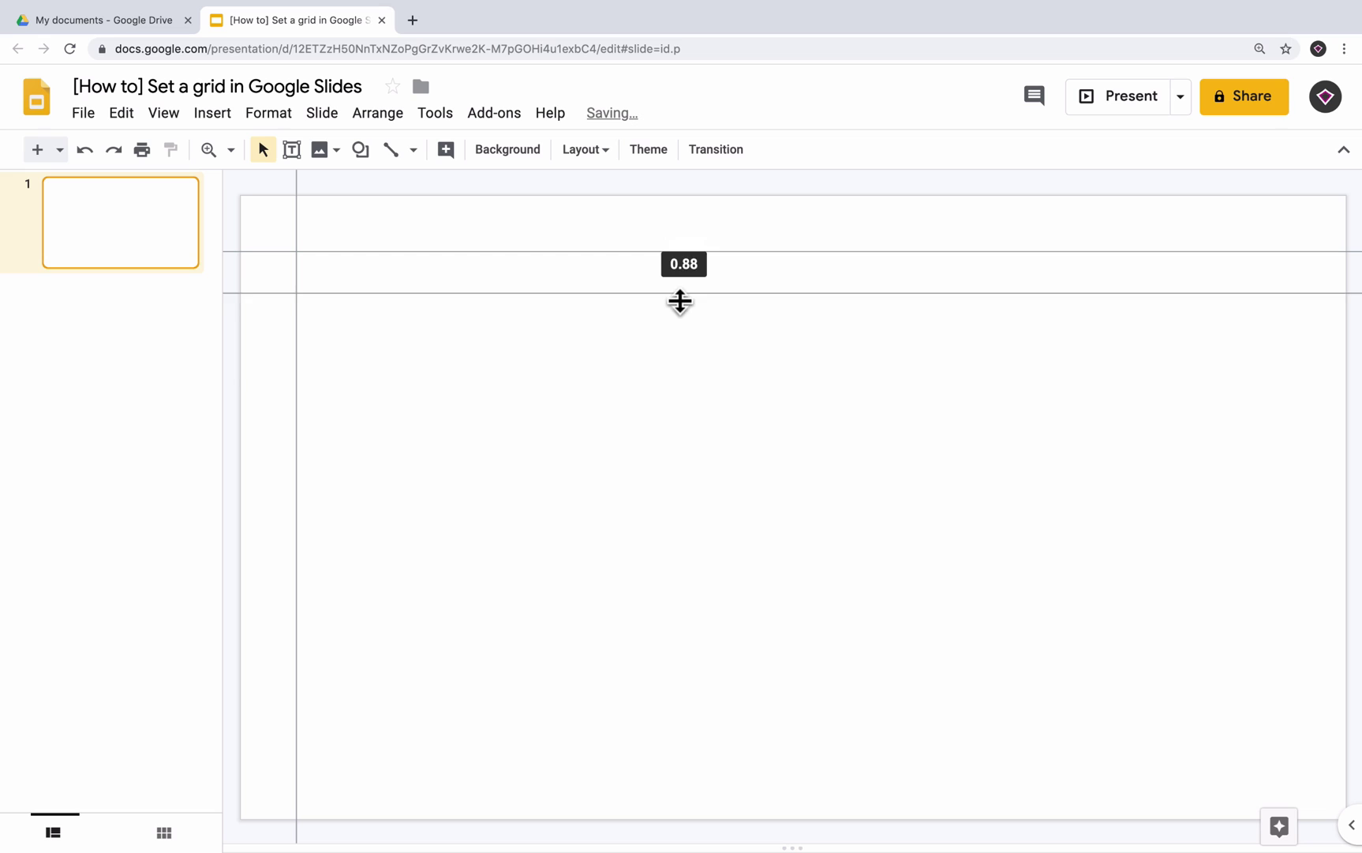
left_click_drag(519, 556, 471, 763)
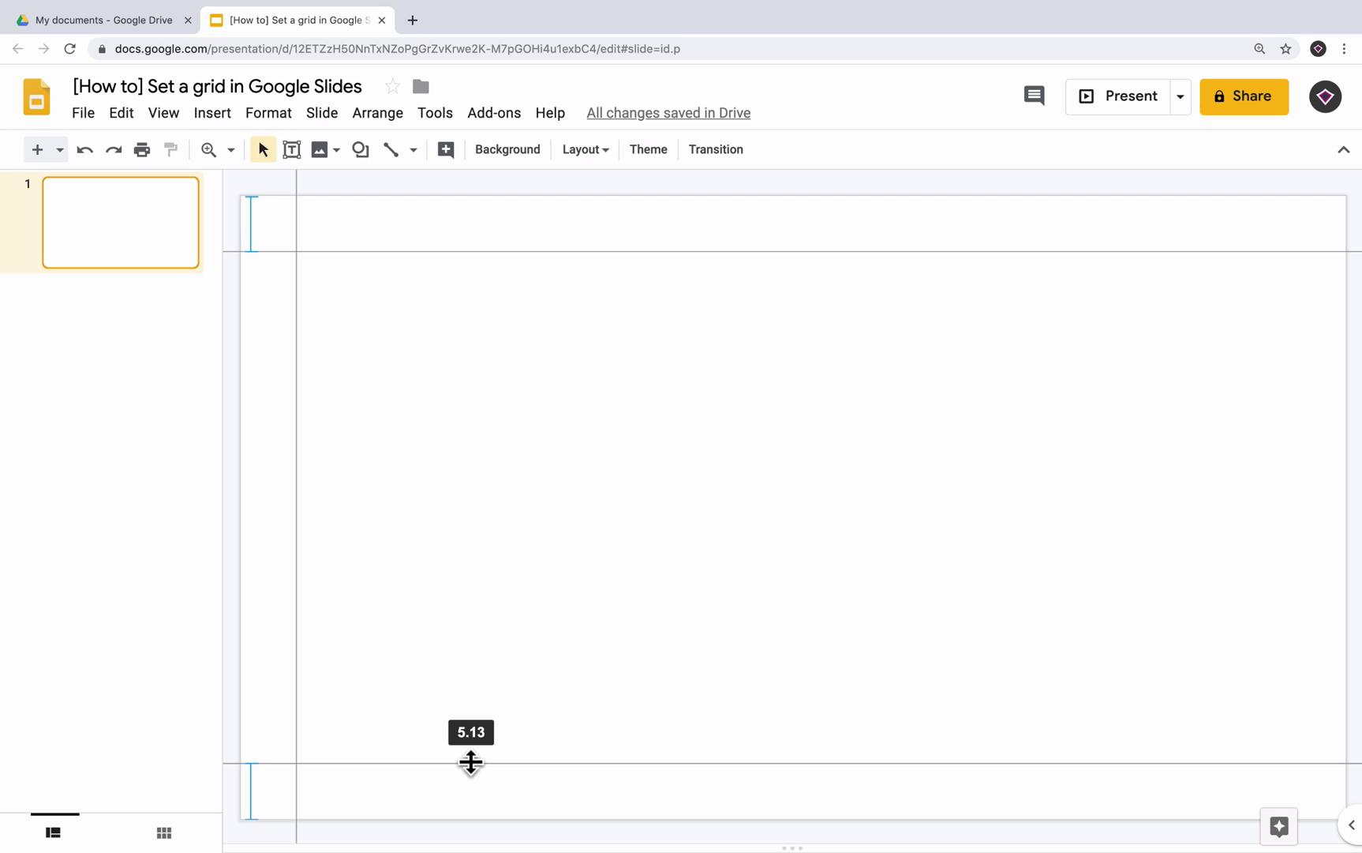
left_click_drag(471, 762, 472, 762)
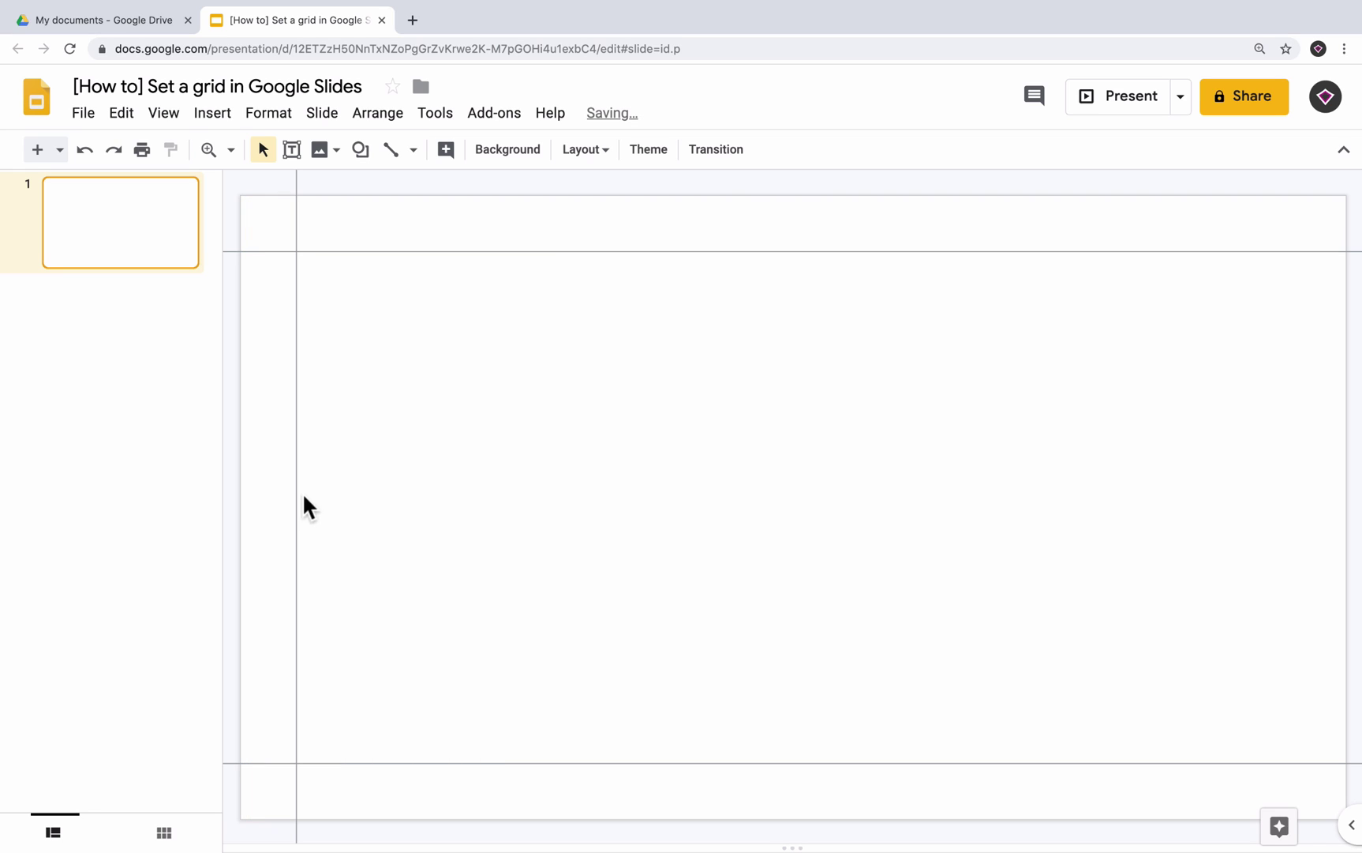
Add a second vertical guide and position it near the slide's right edge
right_click(295, 434)
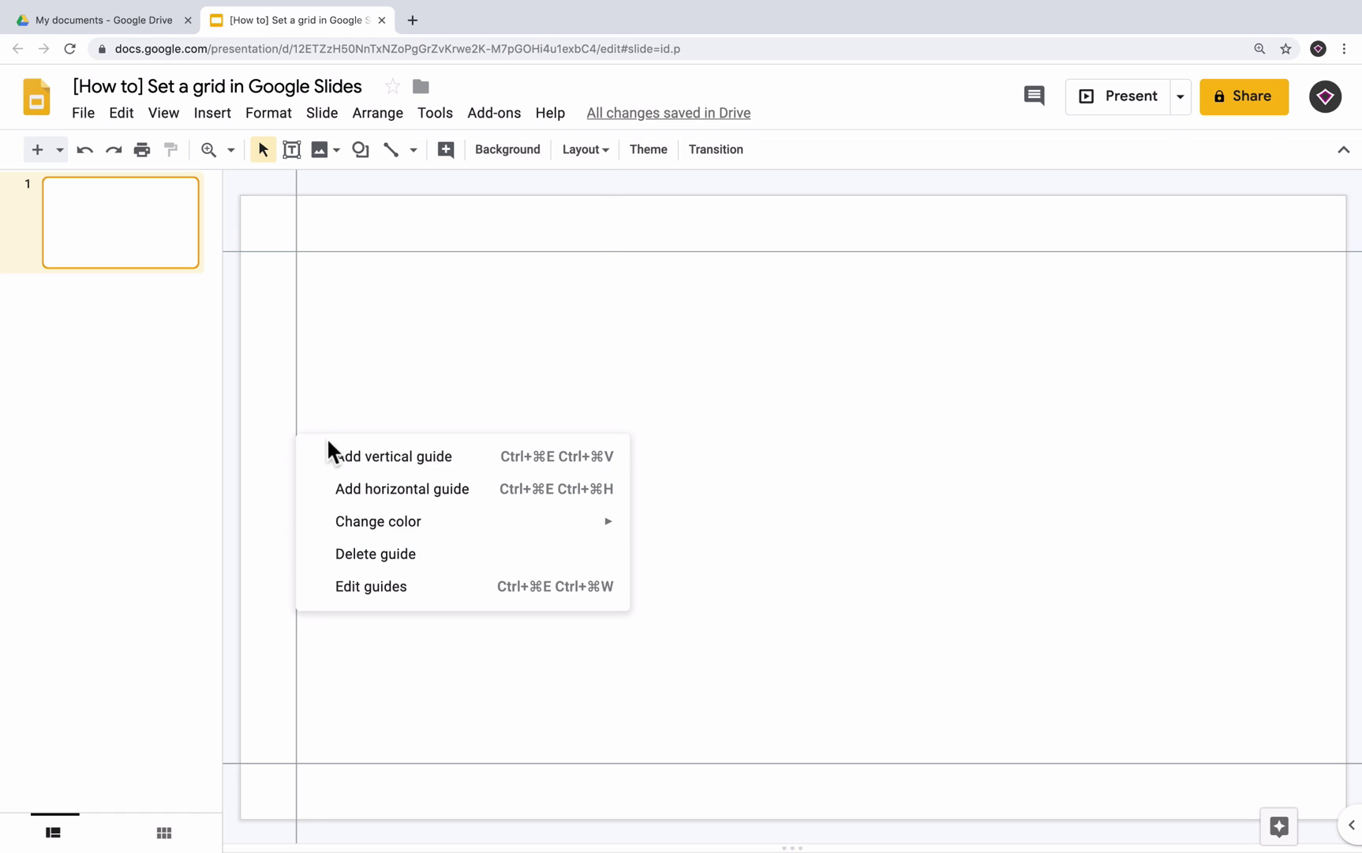
left_click(330, 445)
left_click_drag(314, 405, 1289, 356)
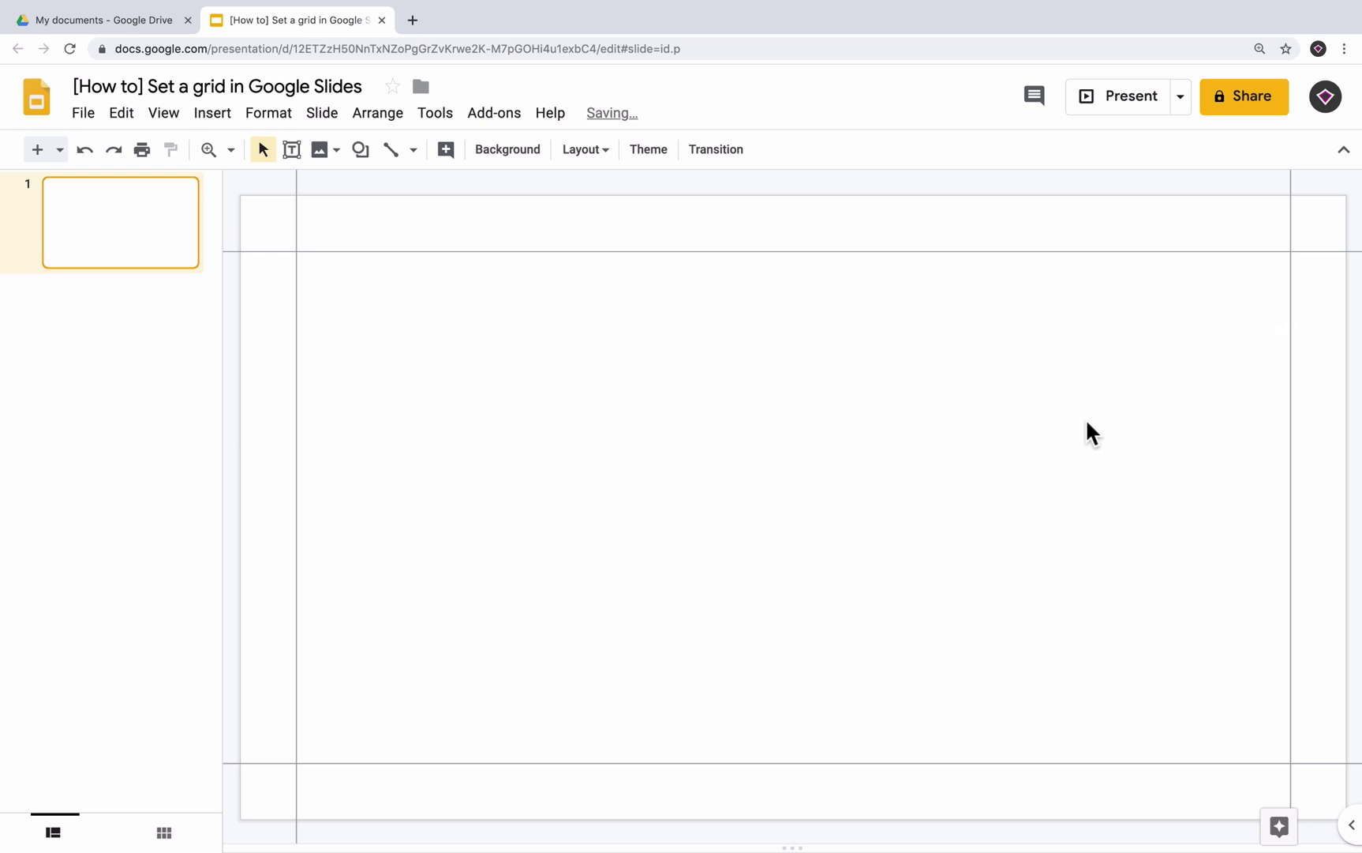
left_click_drag(1290, 466, 1216, 527)
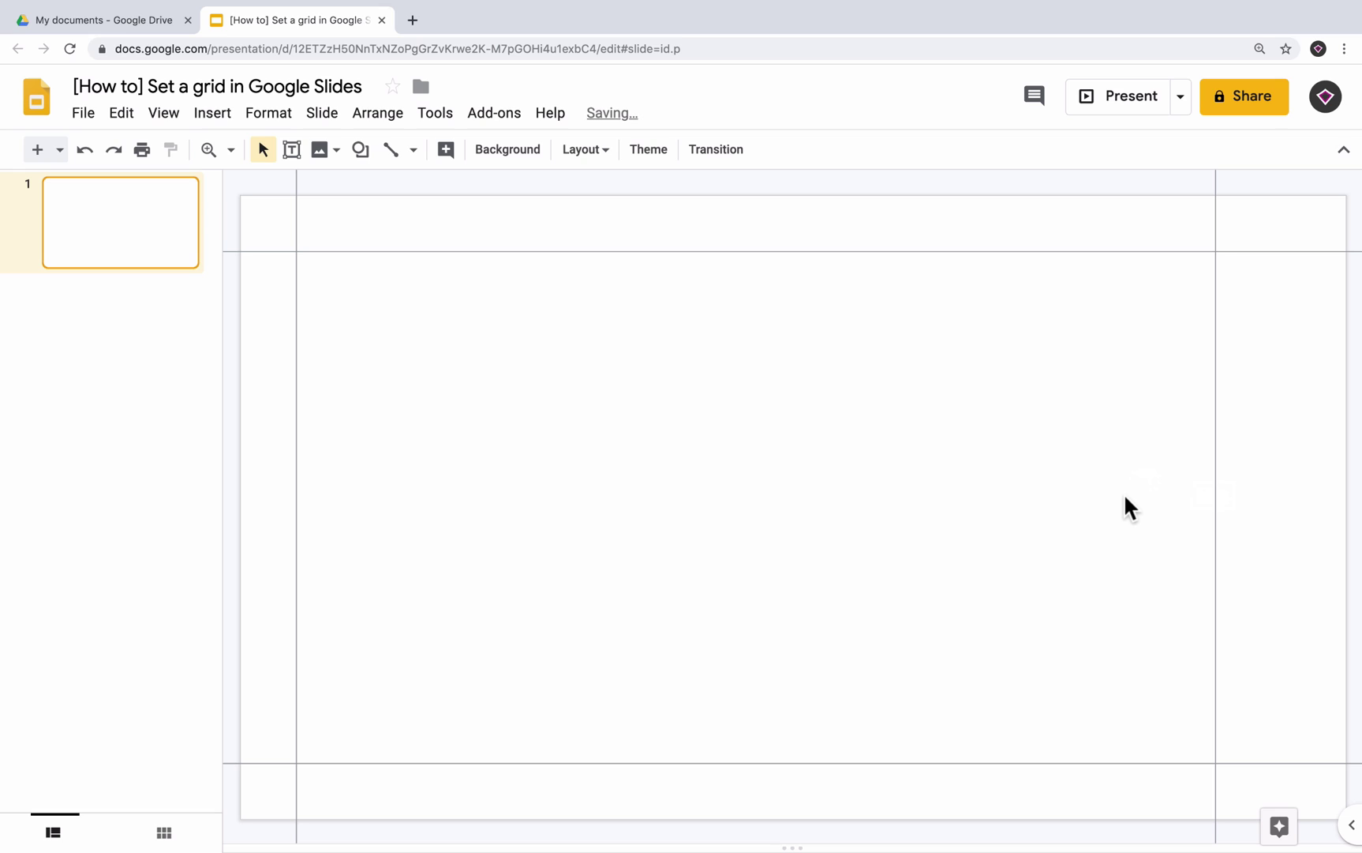
key("super+z")
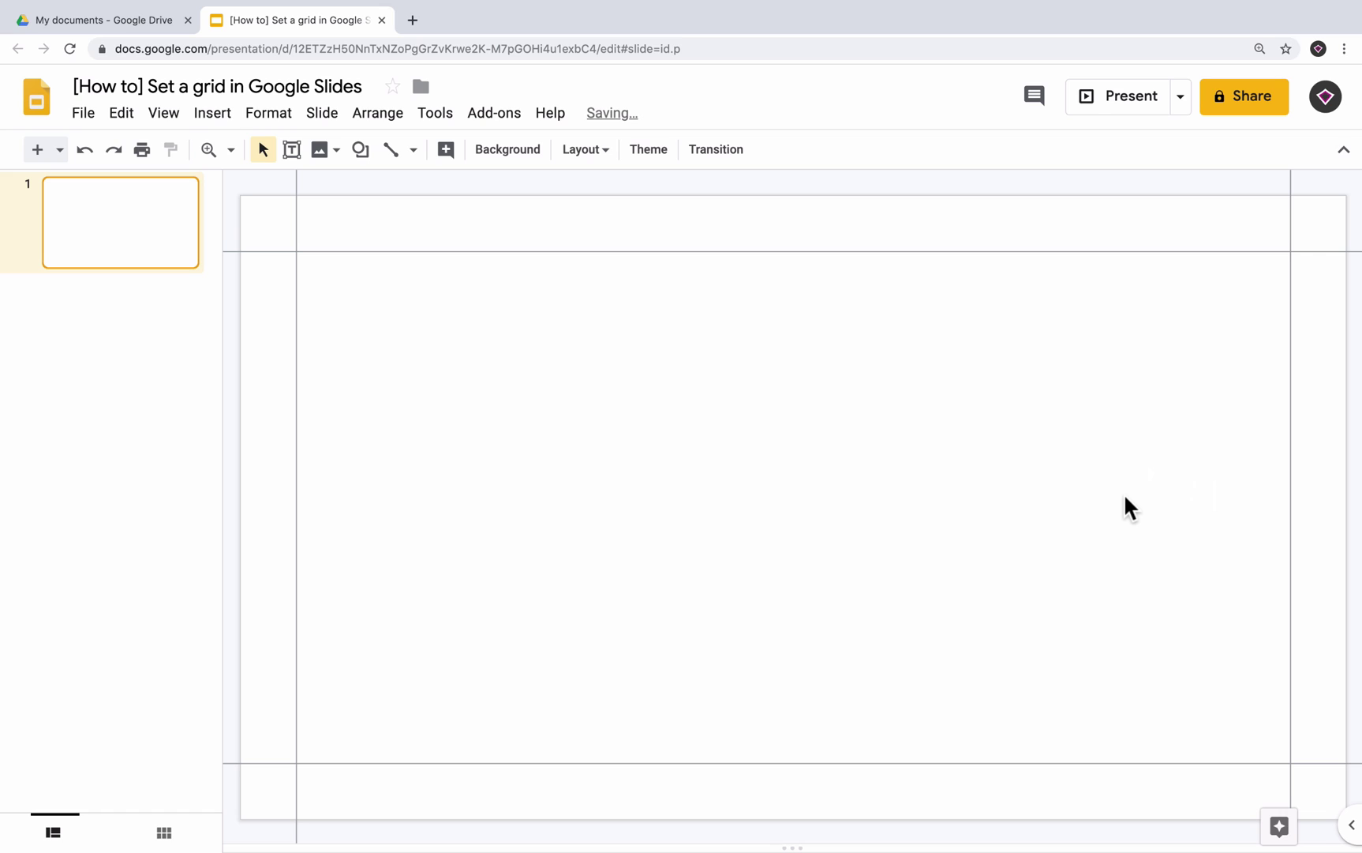
Delete all four guides: right vertical, top horizontal, left vertical and bottom horizontal
right_click(1290, 494)
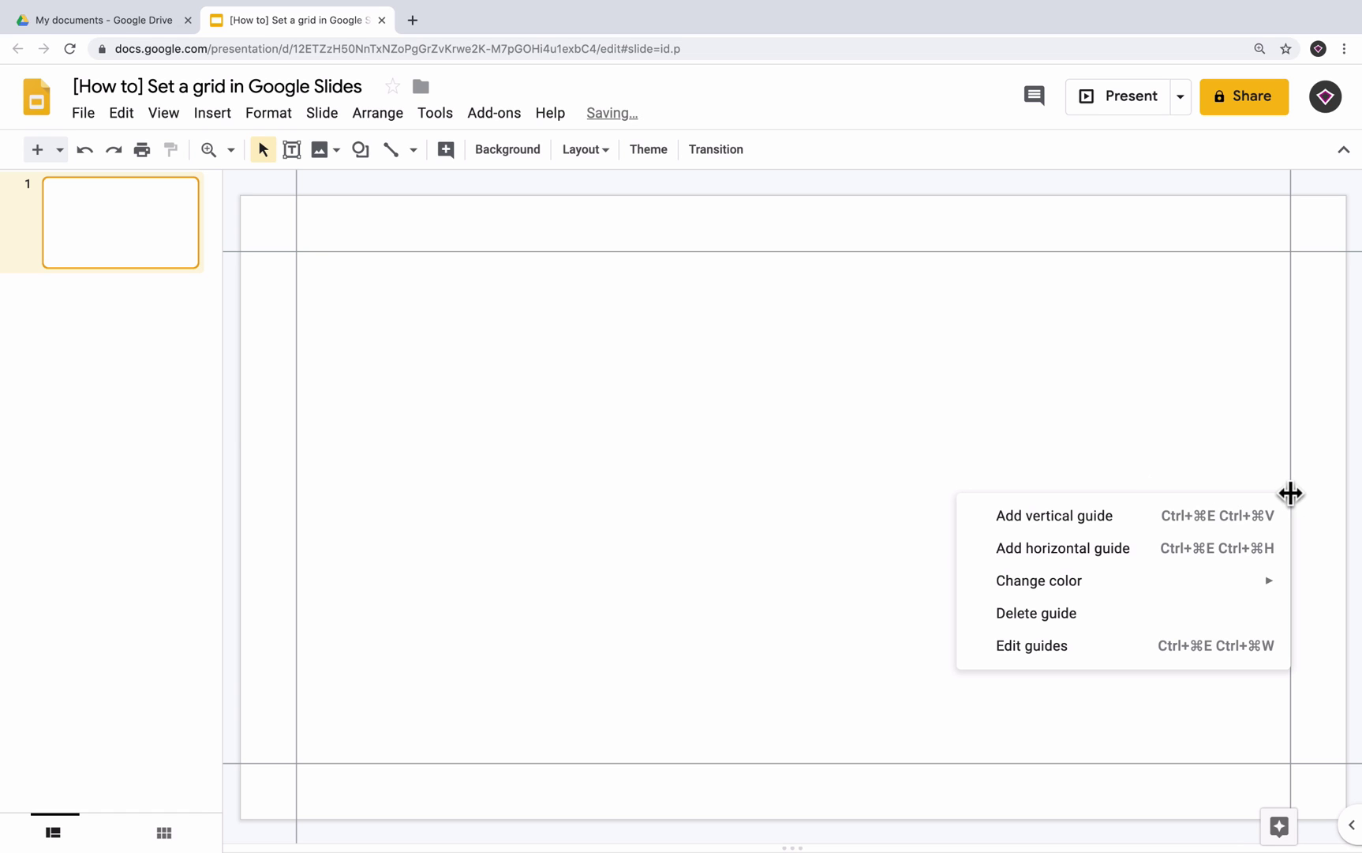
left_click(1150, 619)
right_click(1162, 253)
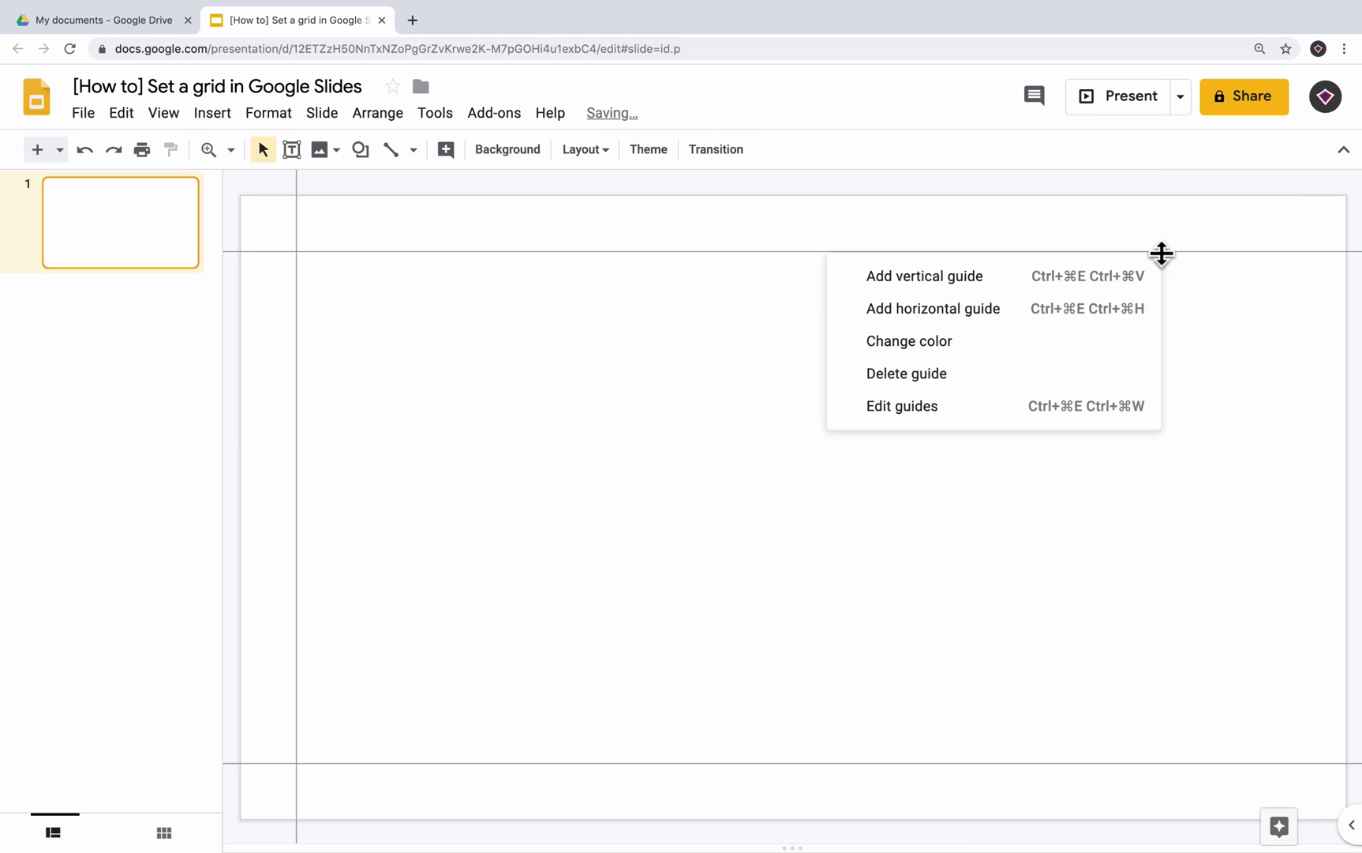
left_click(1027, 372)
right_click(298, 299)
left_click(380, 420)
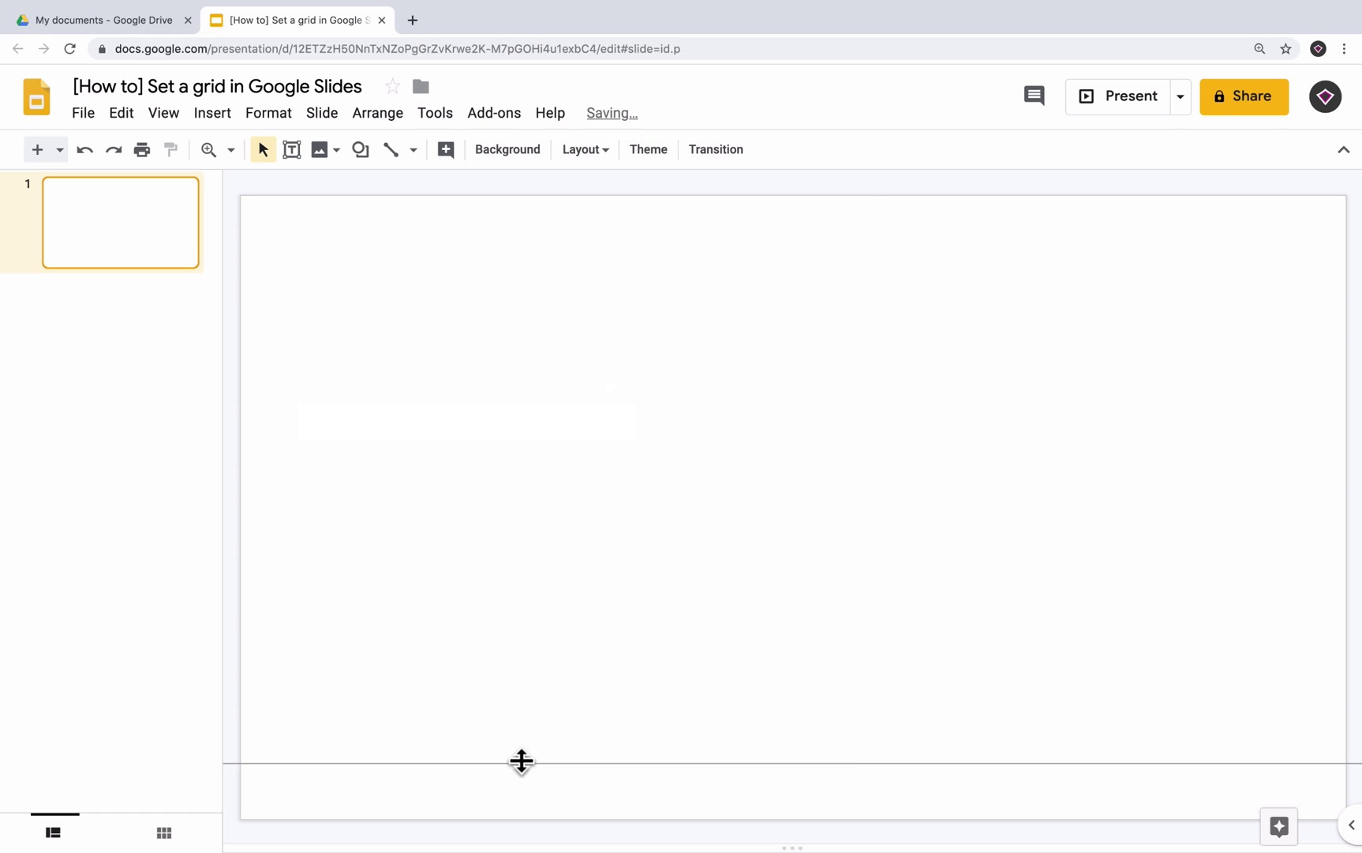
right_click(521, 760)
left_click(560, 717)
Open the master view and select the 'Grid - Master' slide for editing
left_click(176, 113)
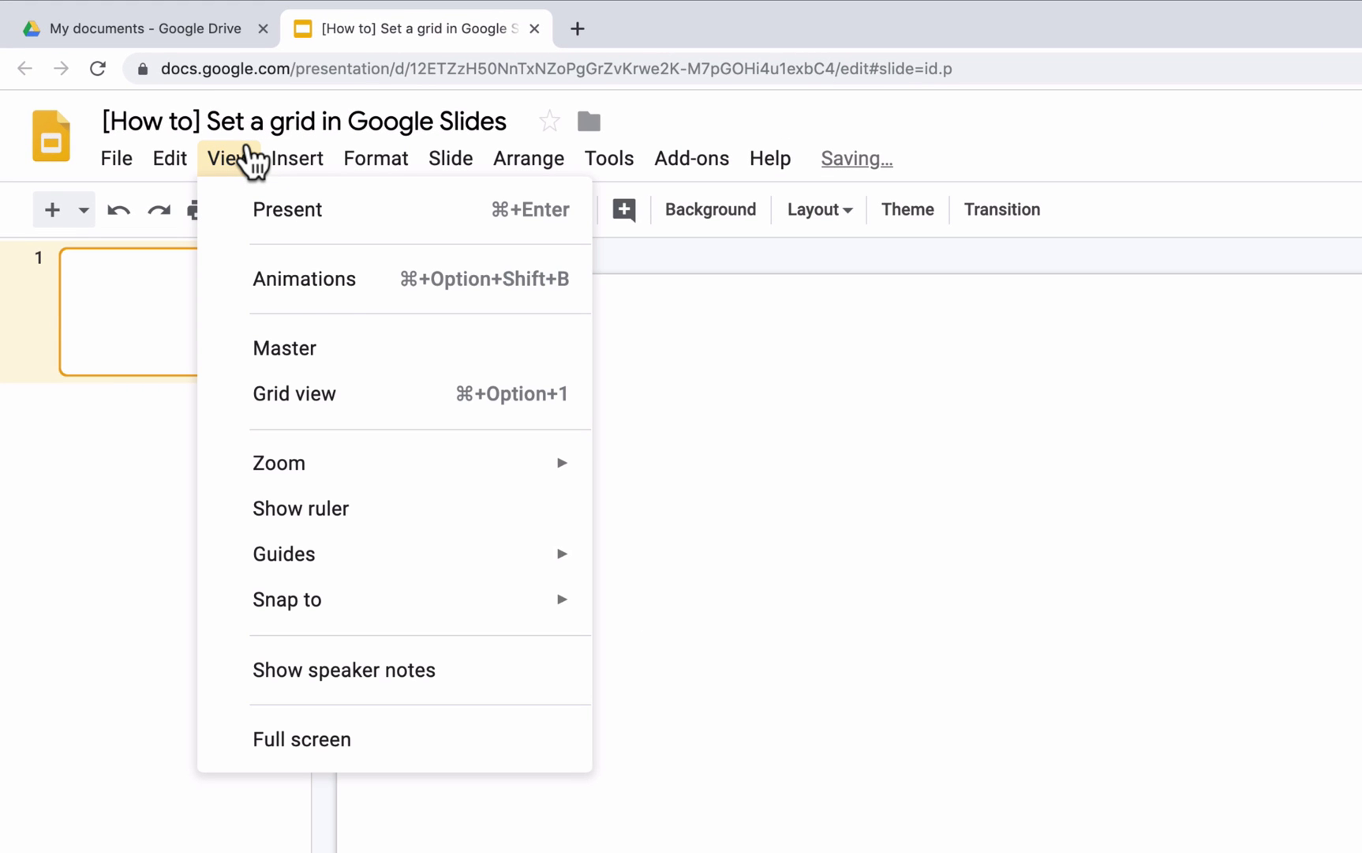
left_click(292, 351)
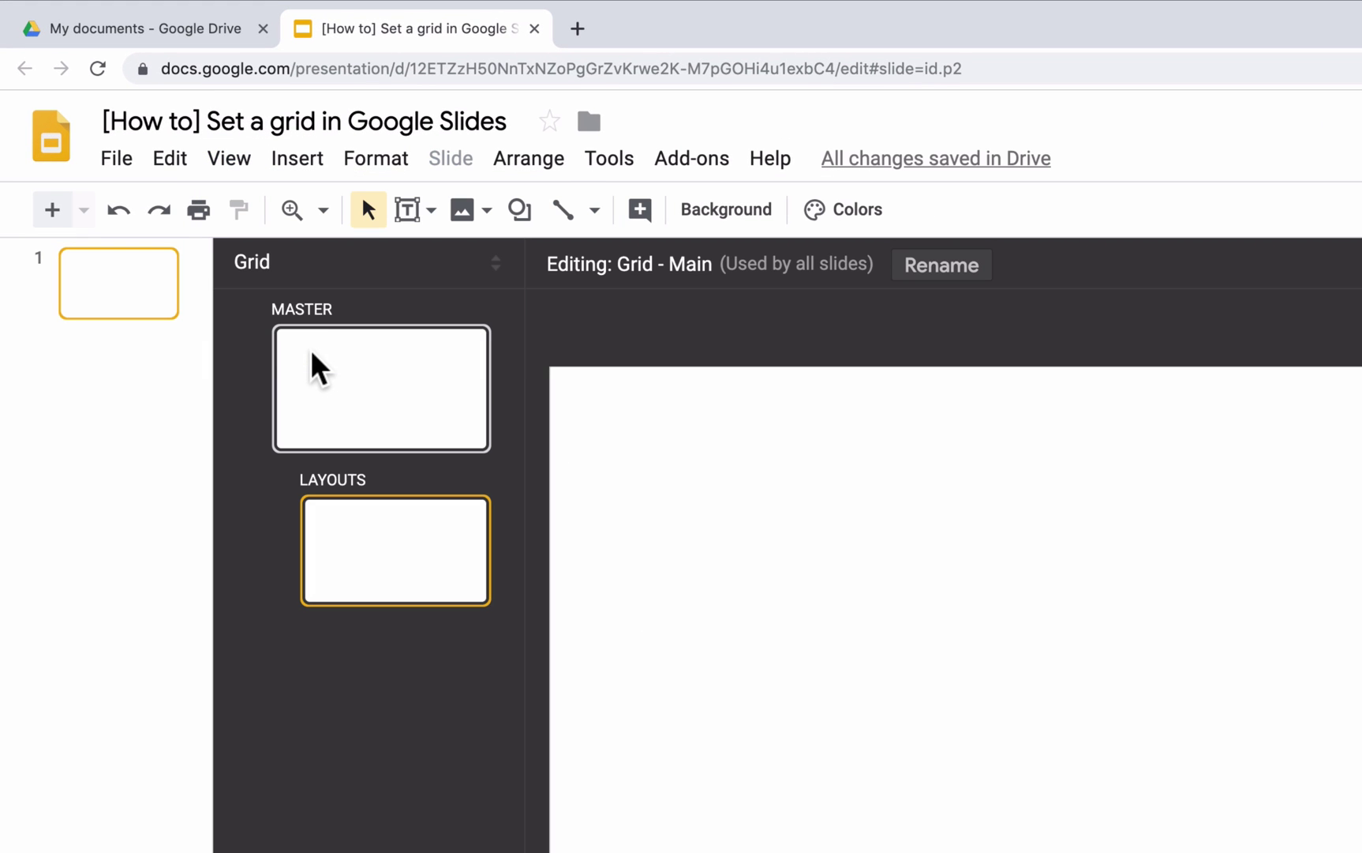
left_click(341, 361)
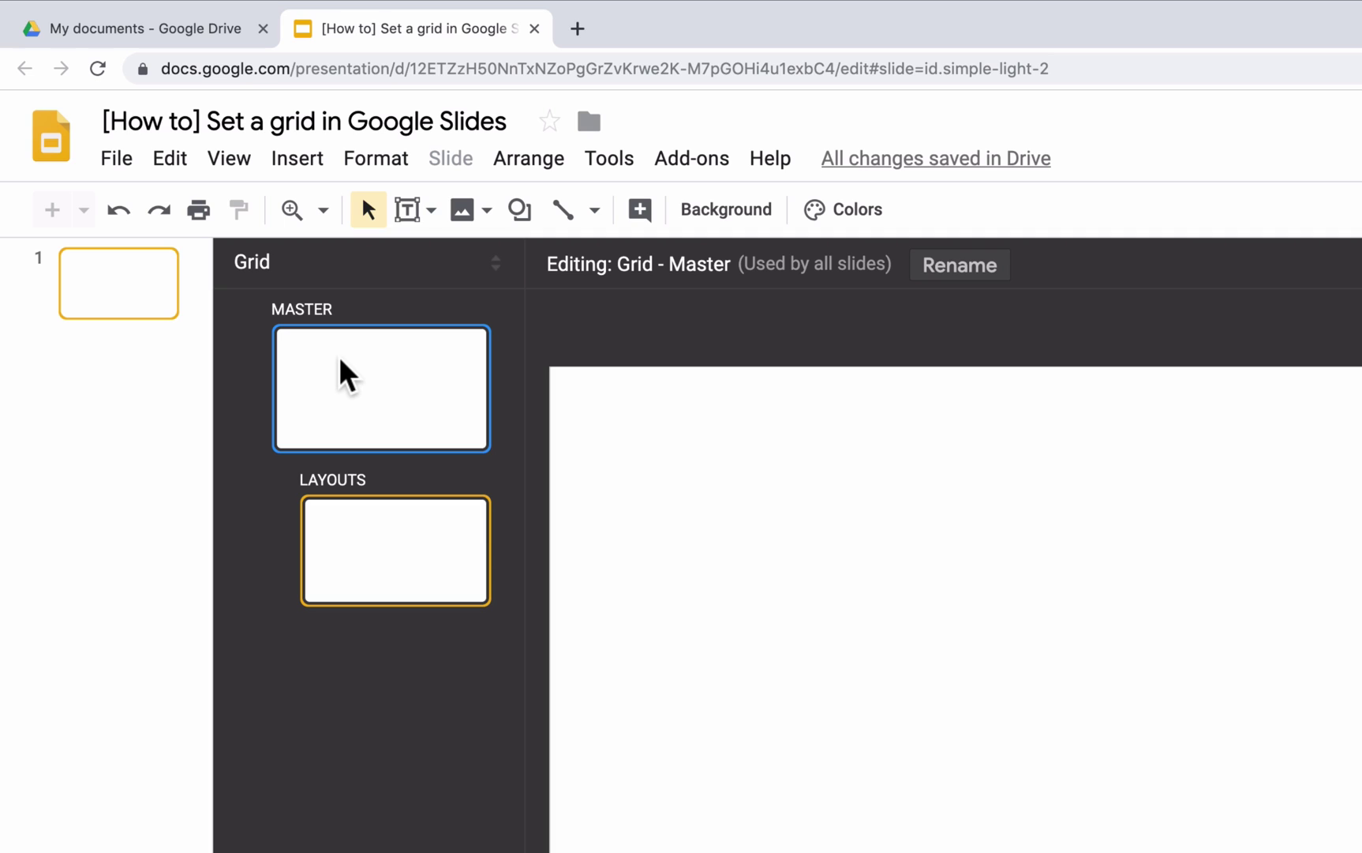
In the master's guide editor, add vertical guides at 0.5 in and 9.5 in
left_click(229, 159)
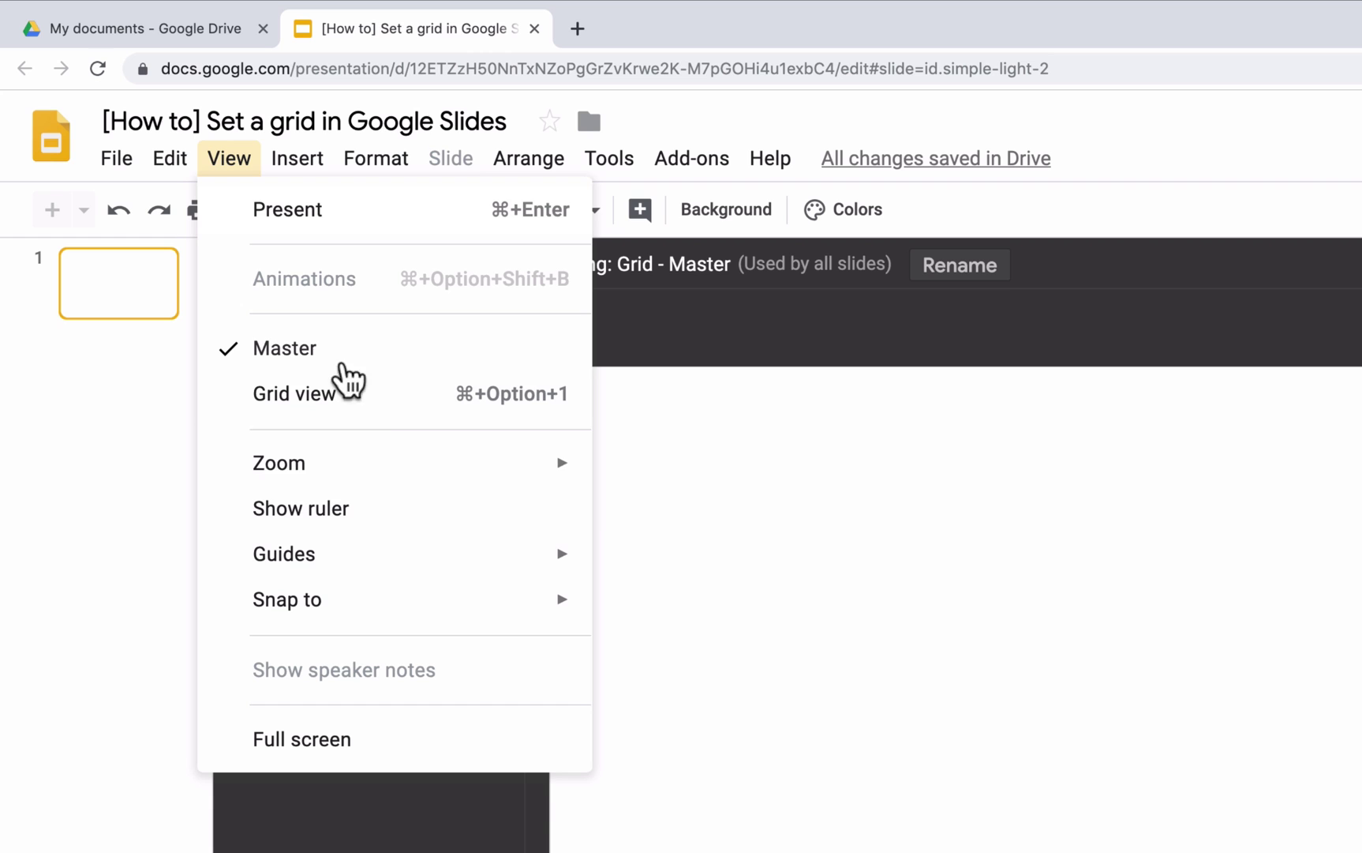
mouse_move(499, 566)
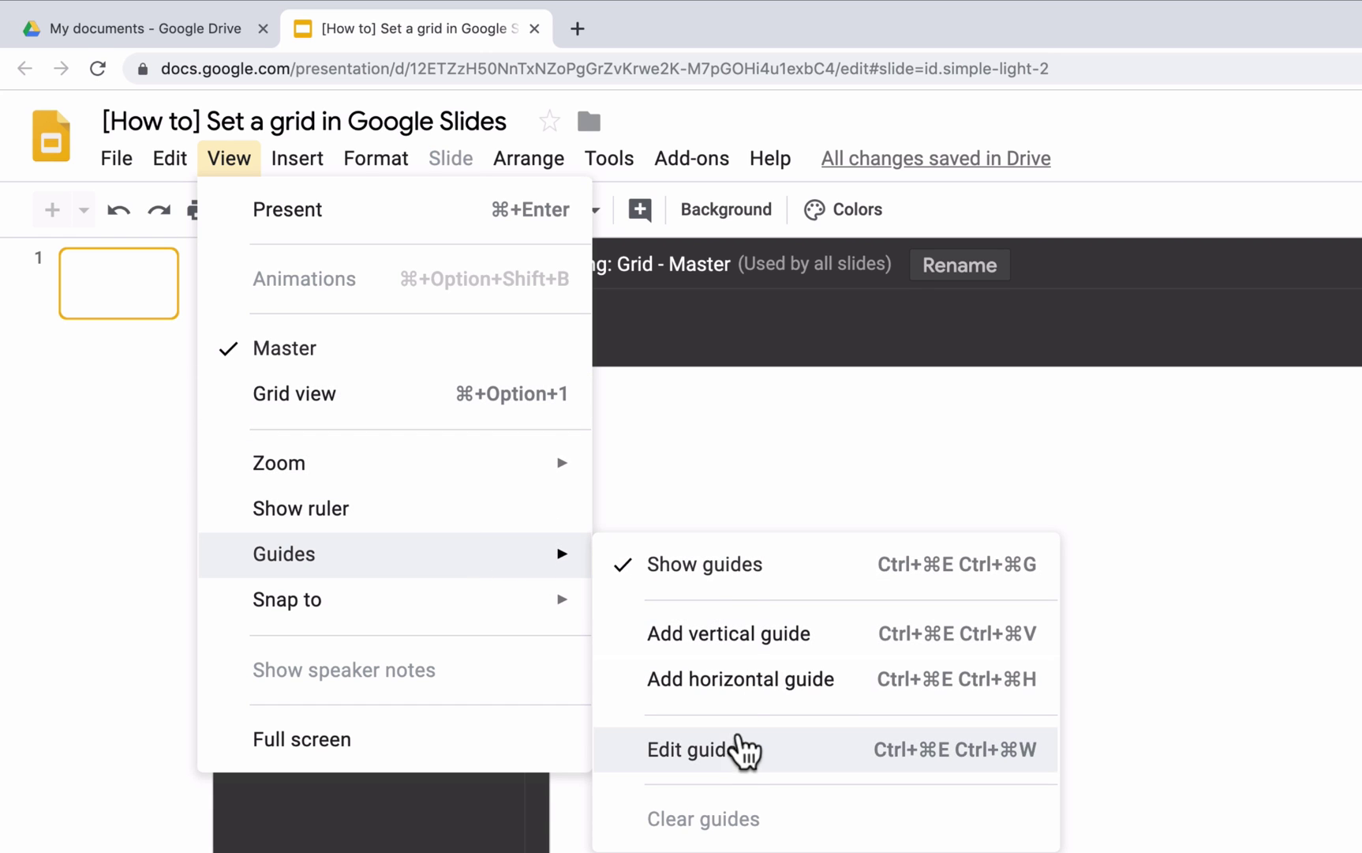
left_click(742, 750)
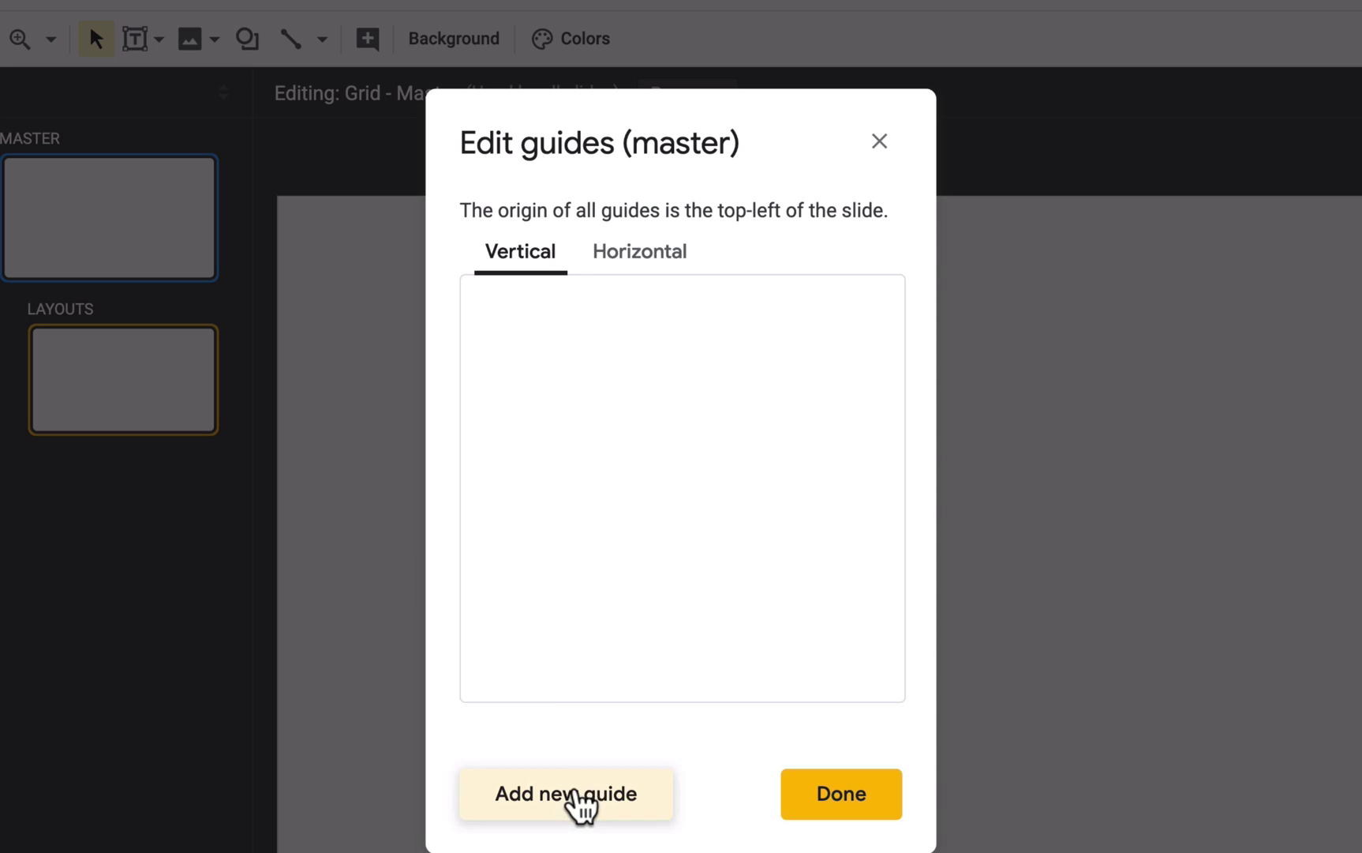
left_click(578, 802)
type("0.5")
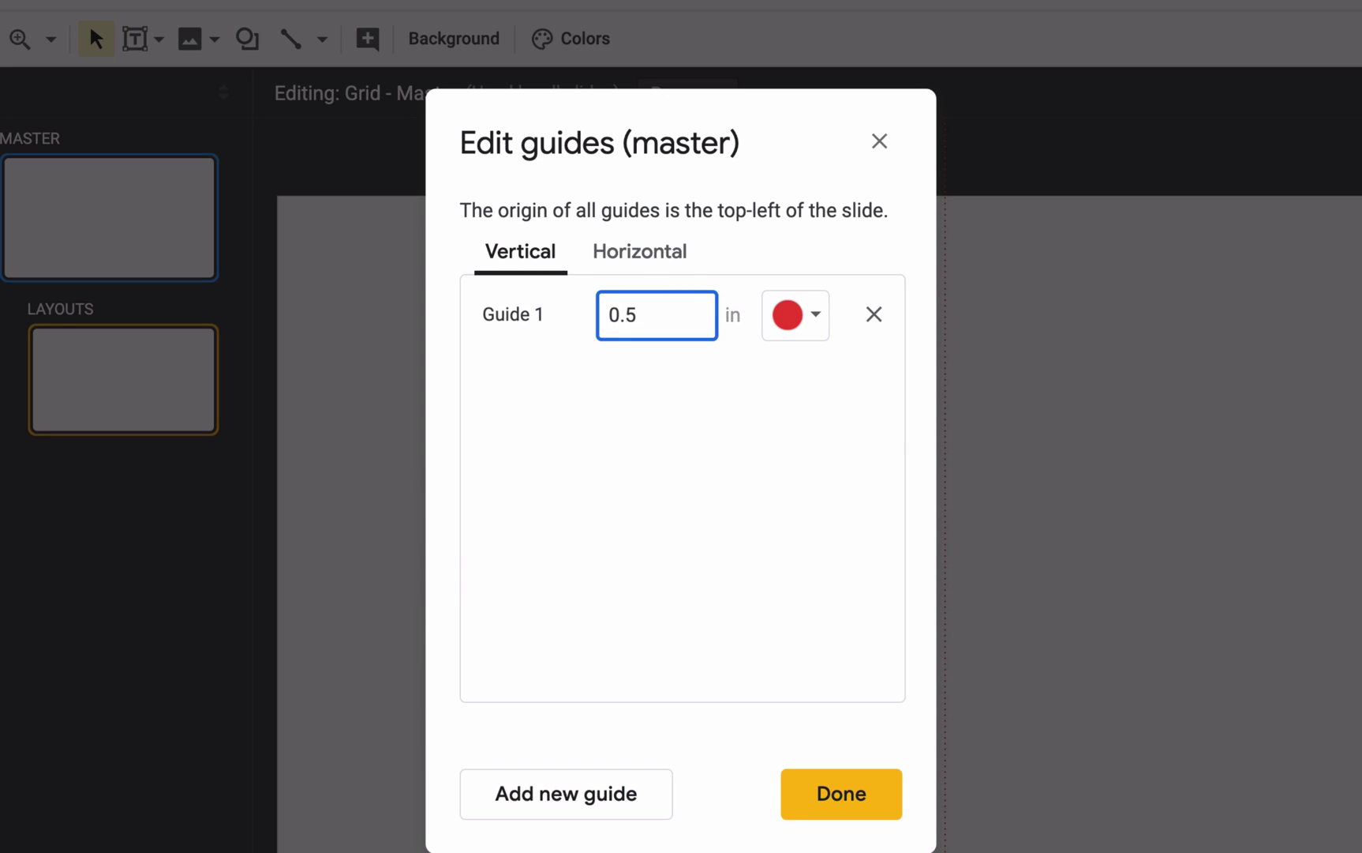
left_click(531, 793)
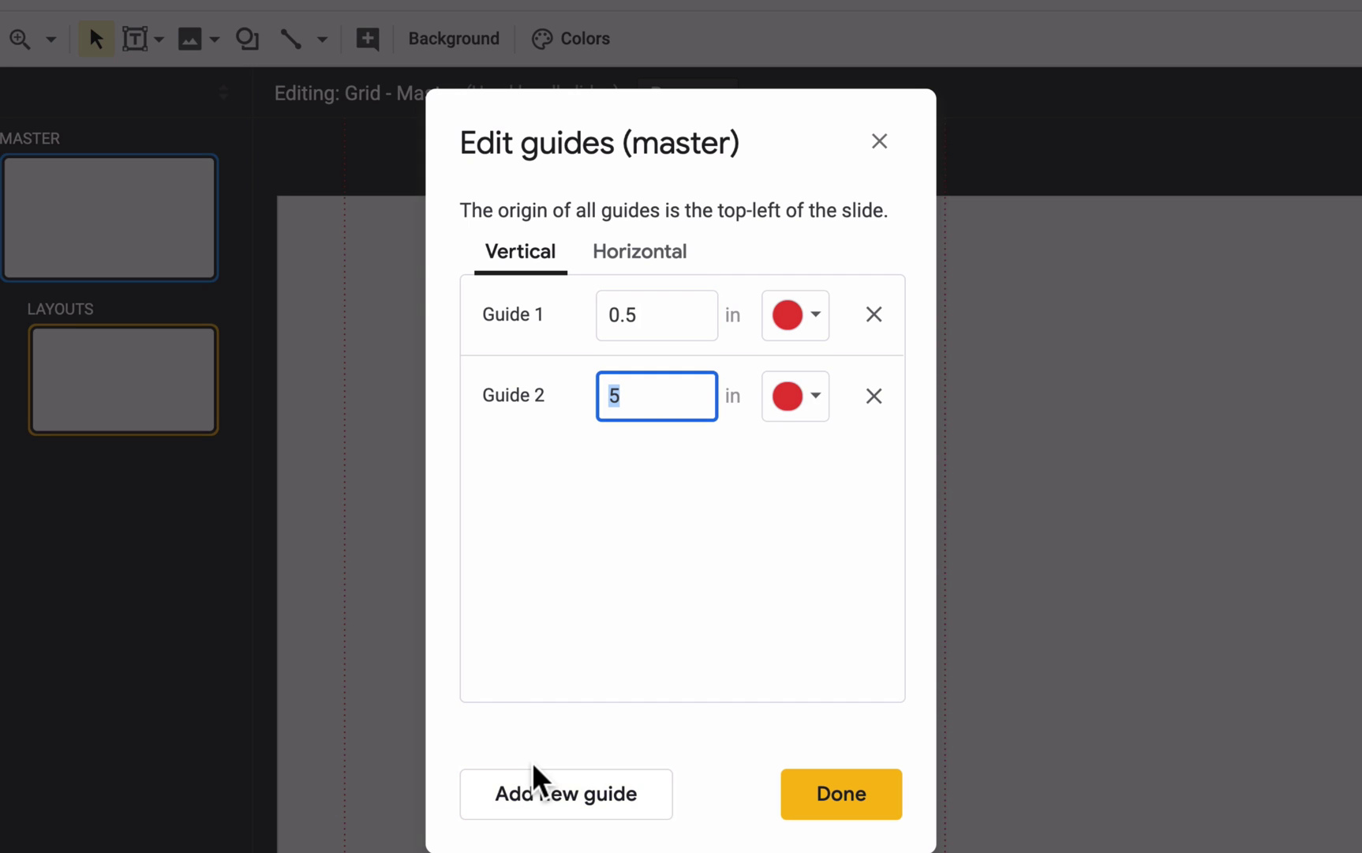
type("9.5")
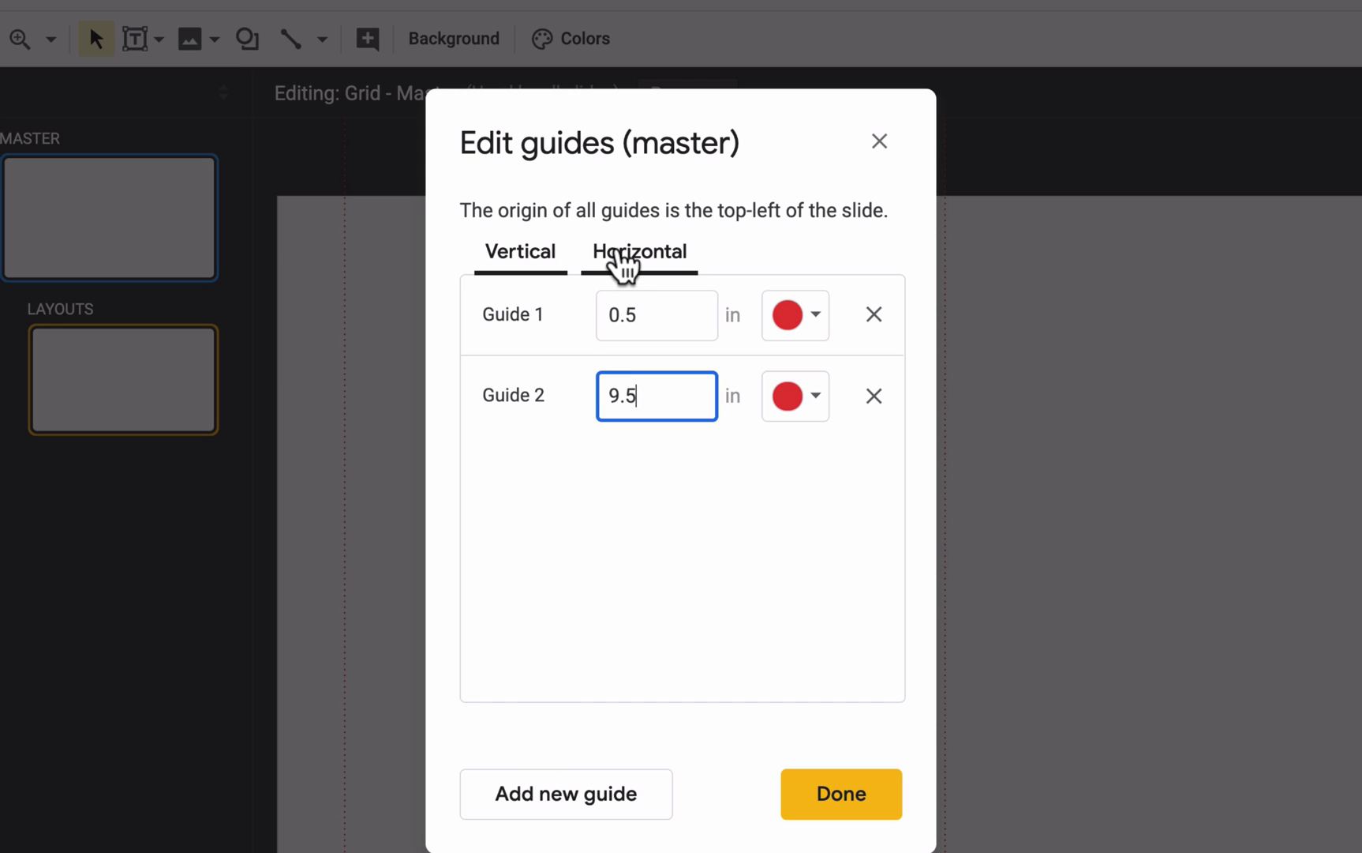
Add horizontal guides at 0.5 in and 5.13 in and close the guide editor
left_click(624, 255)
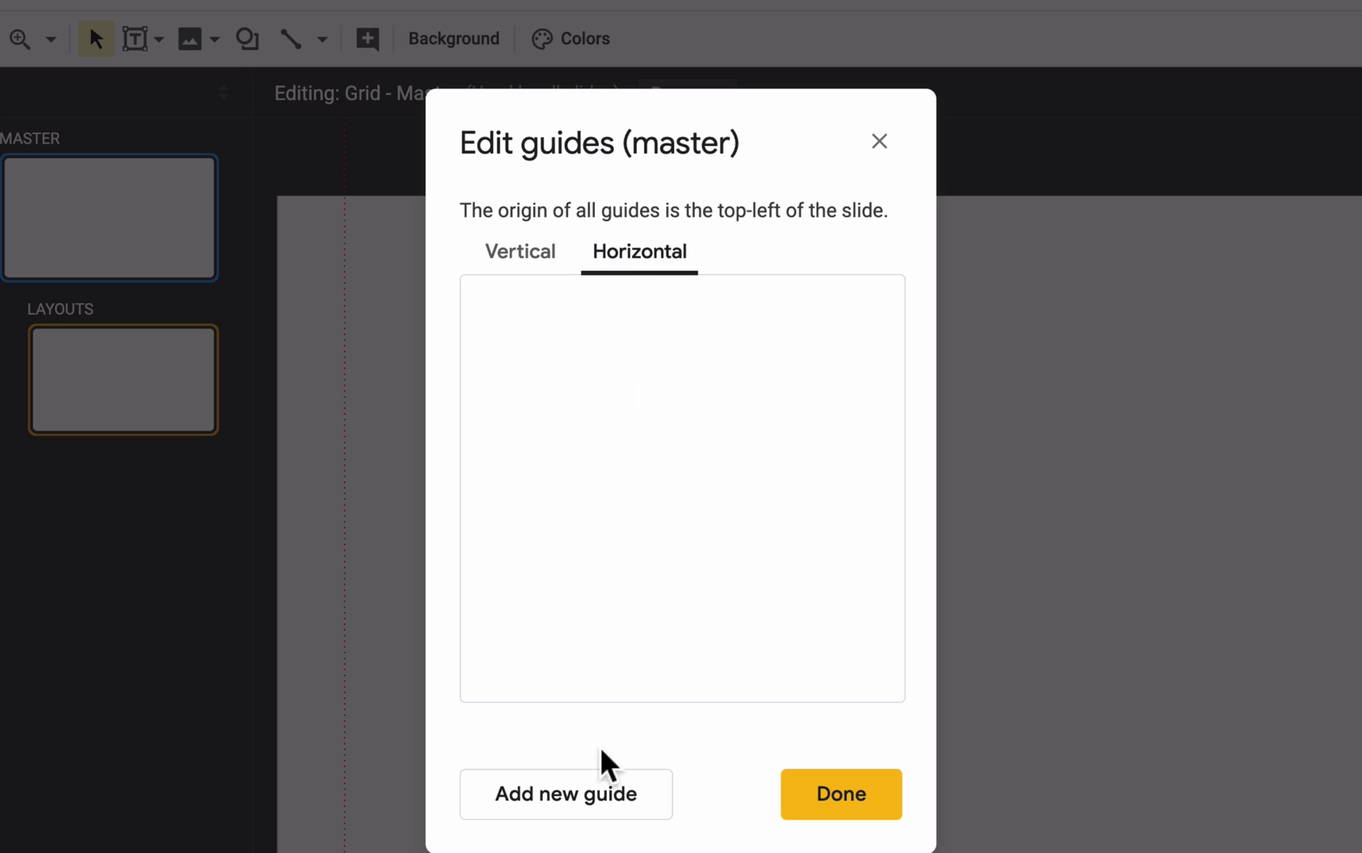
left_click(599, 797)
type("0.5")
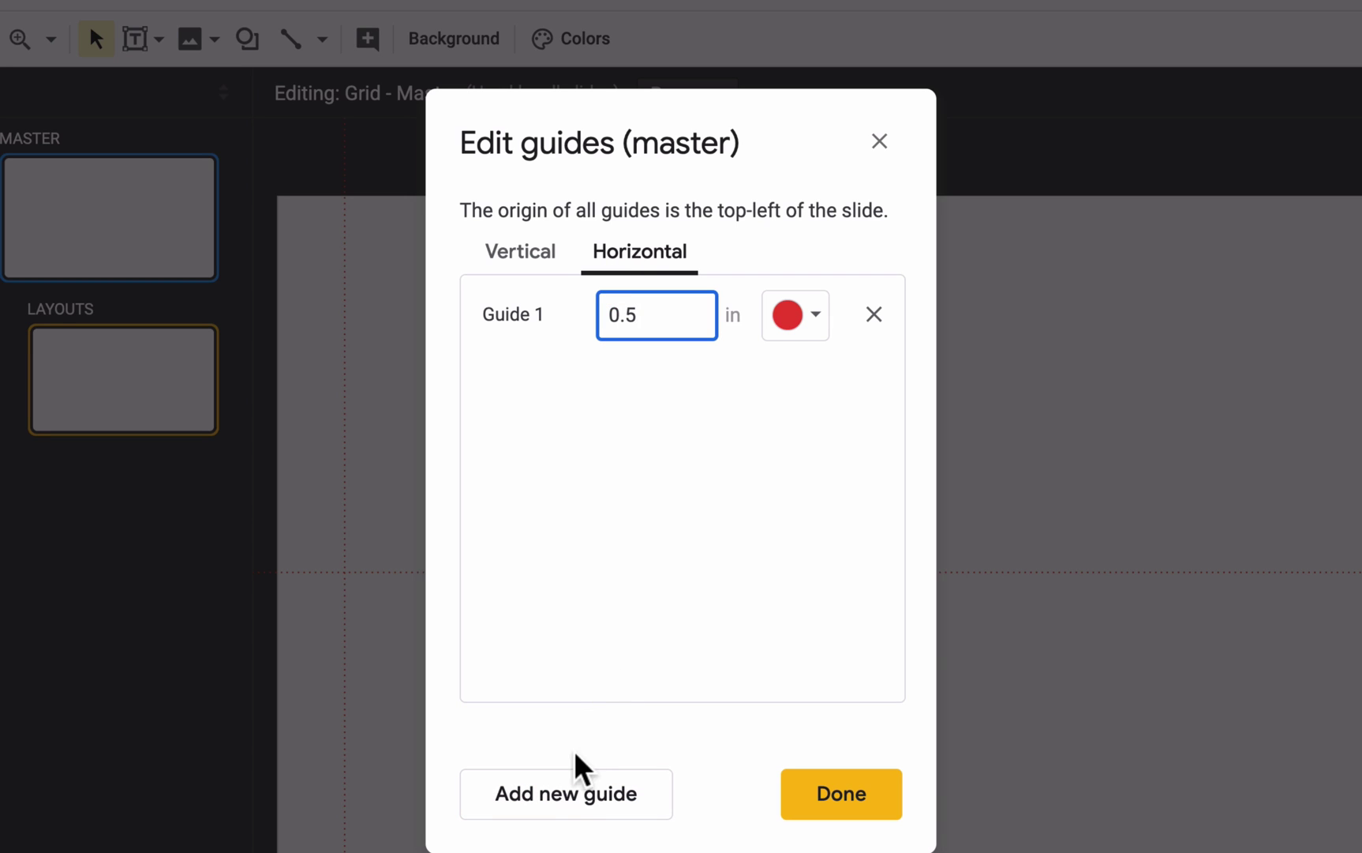
left_click(580, 796)
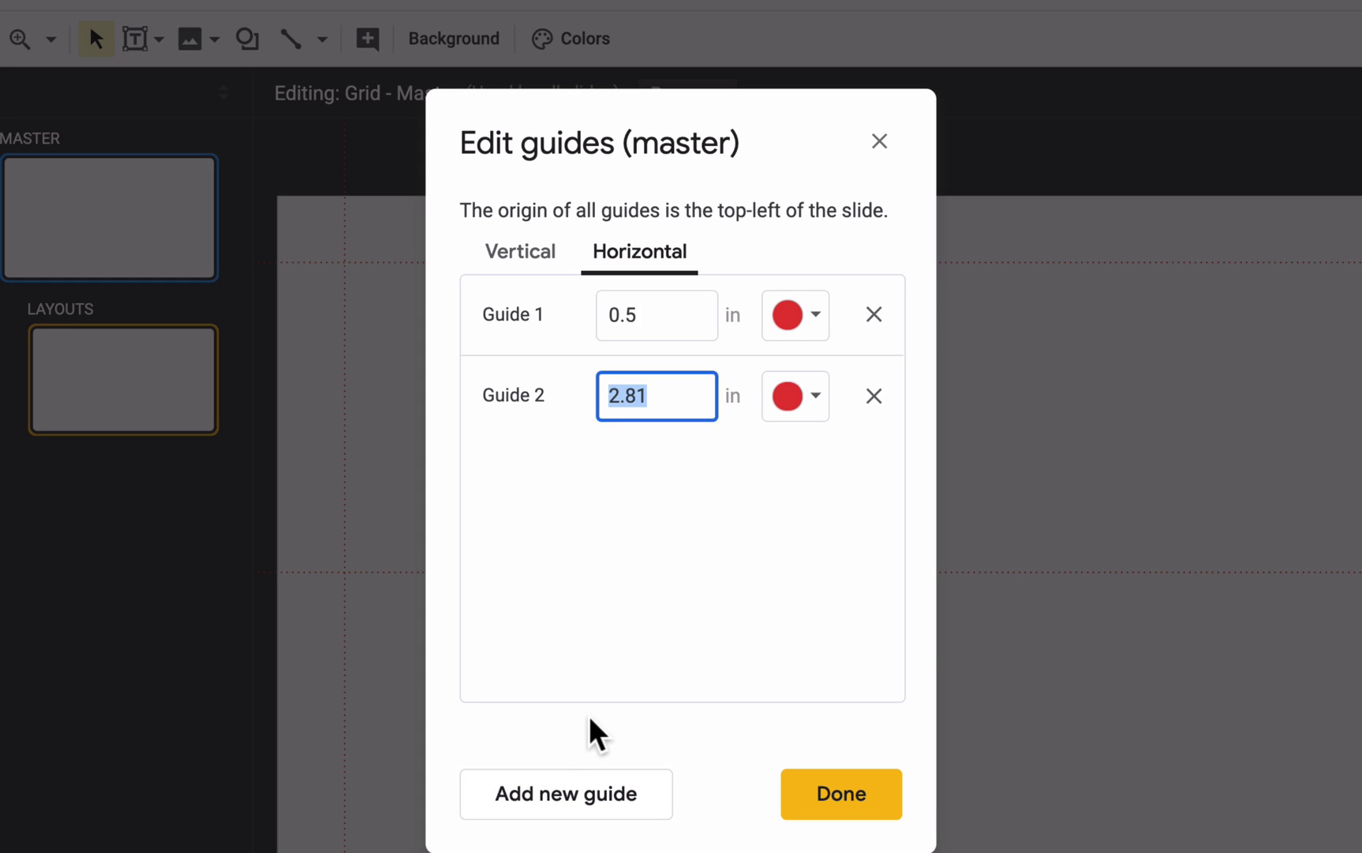
type("5.13")
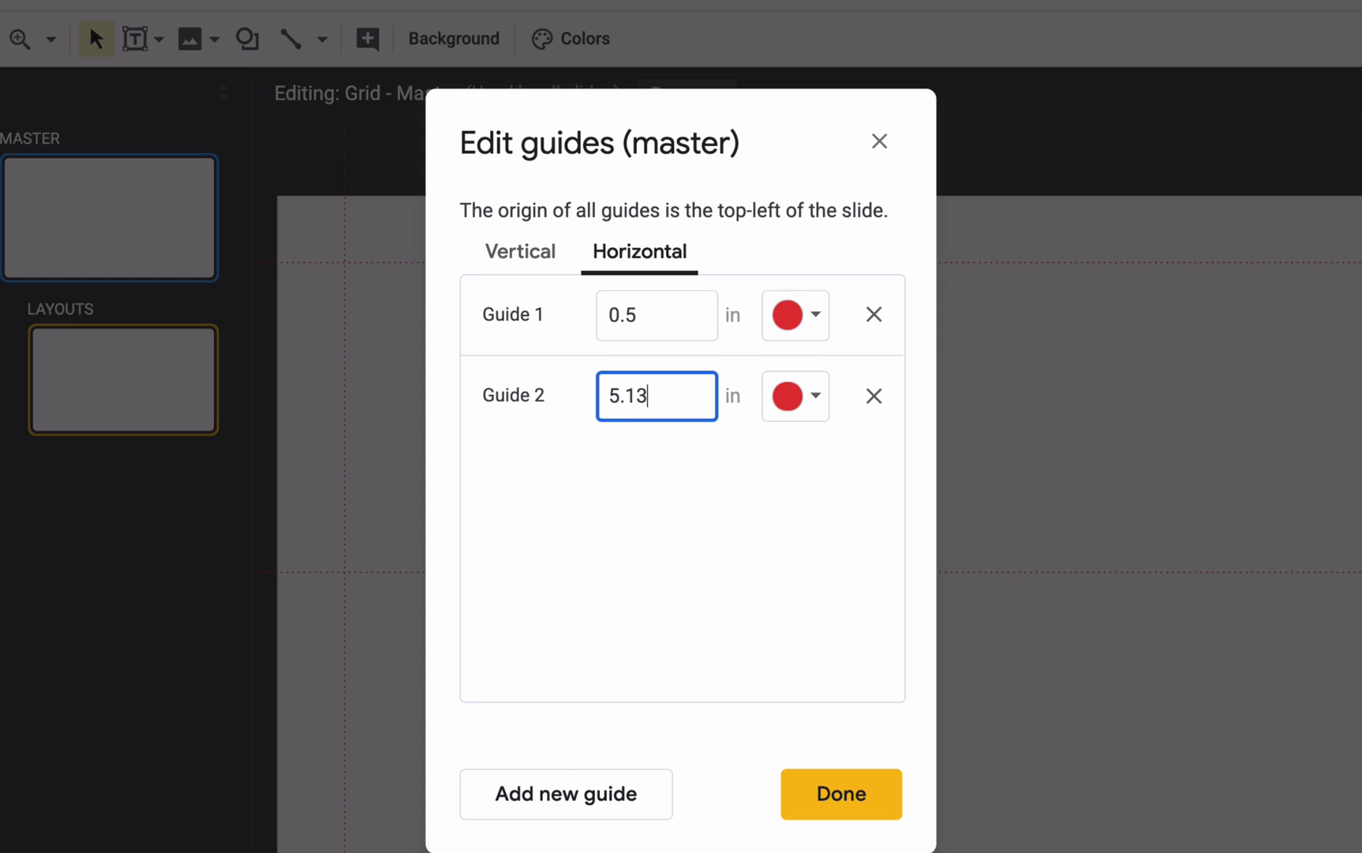
left_click(865, 815)
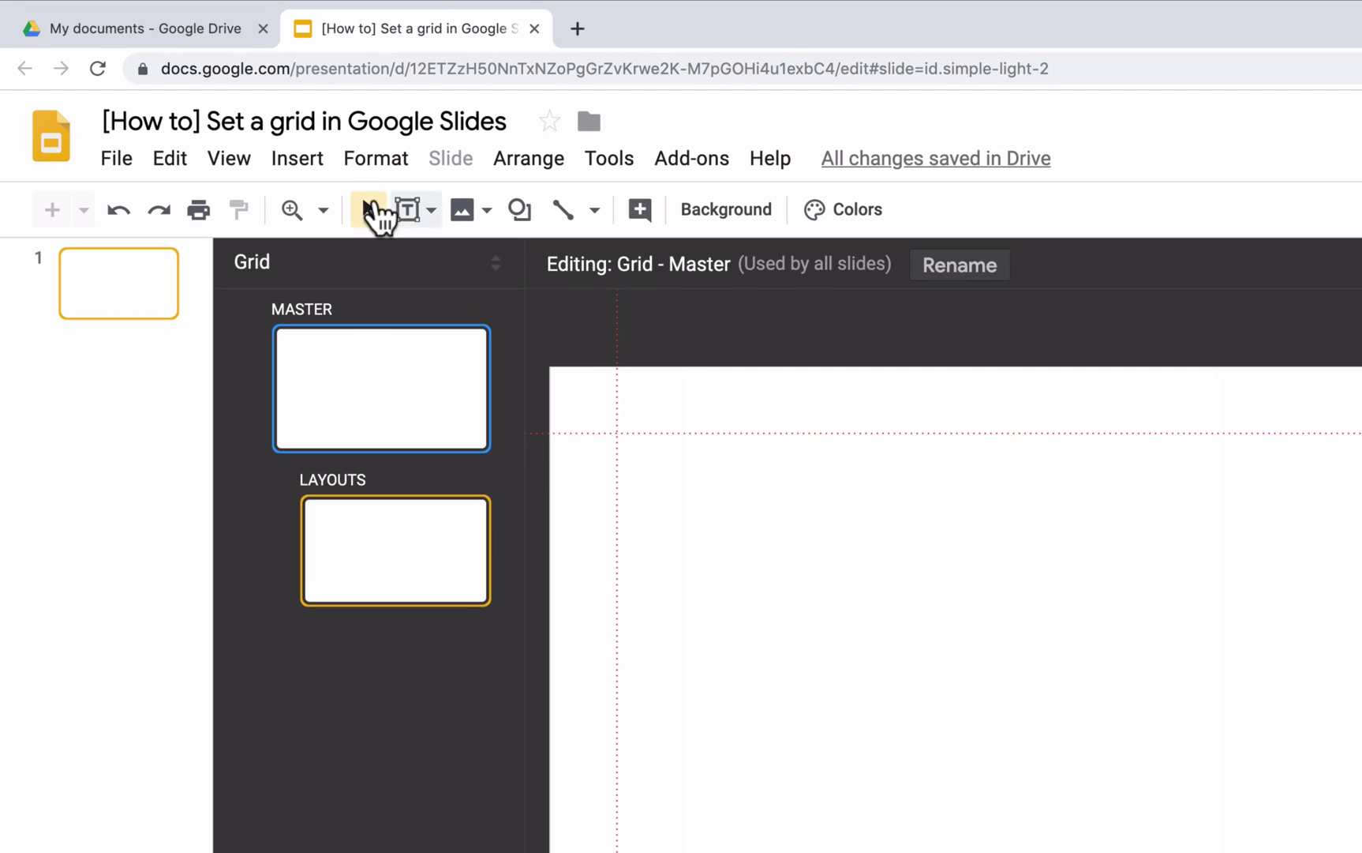
Draw a tall rectangle inside the margin guides as the first column
left_click(214, 115)
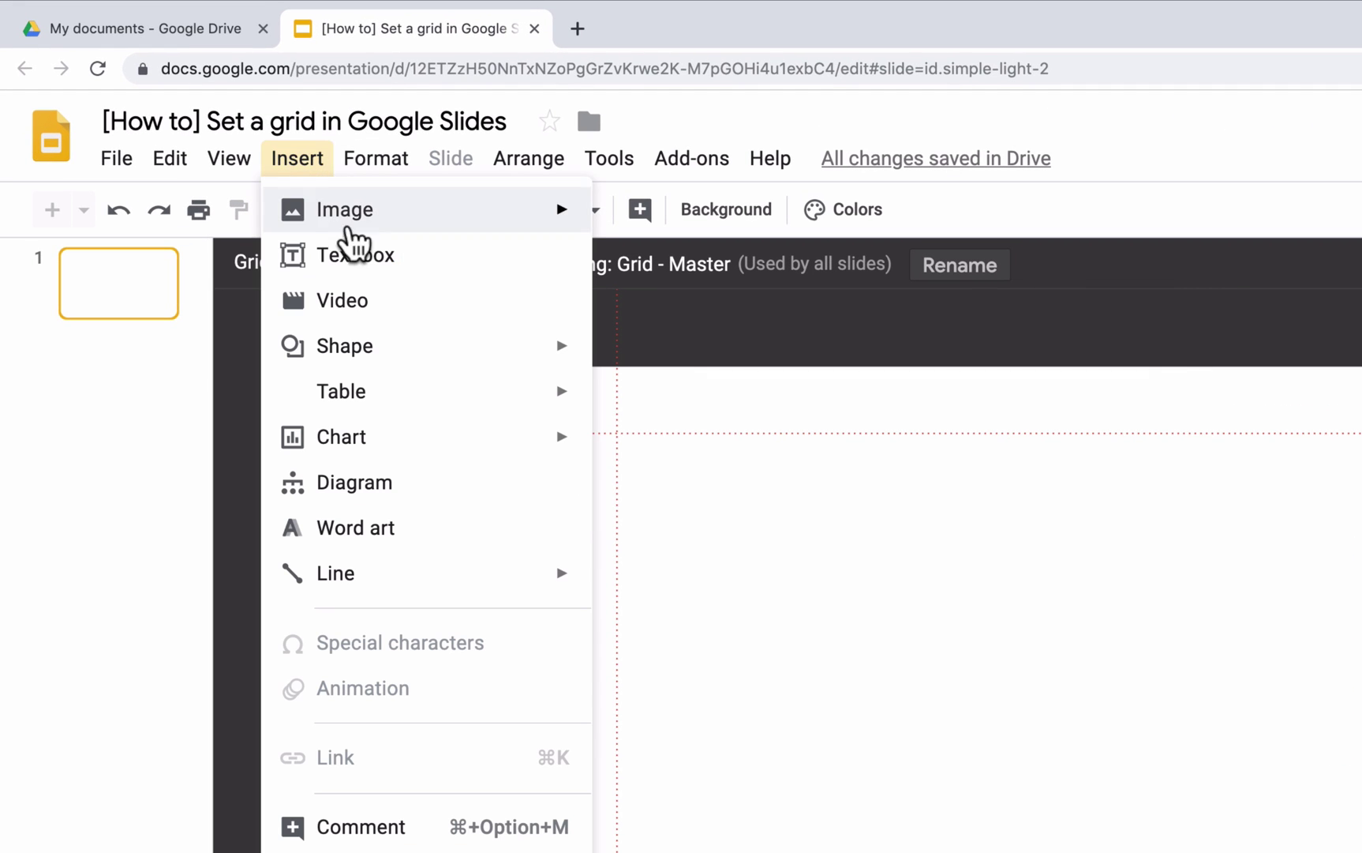
mouse_move(449, 353)
mouse_move(620, 366)
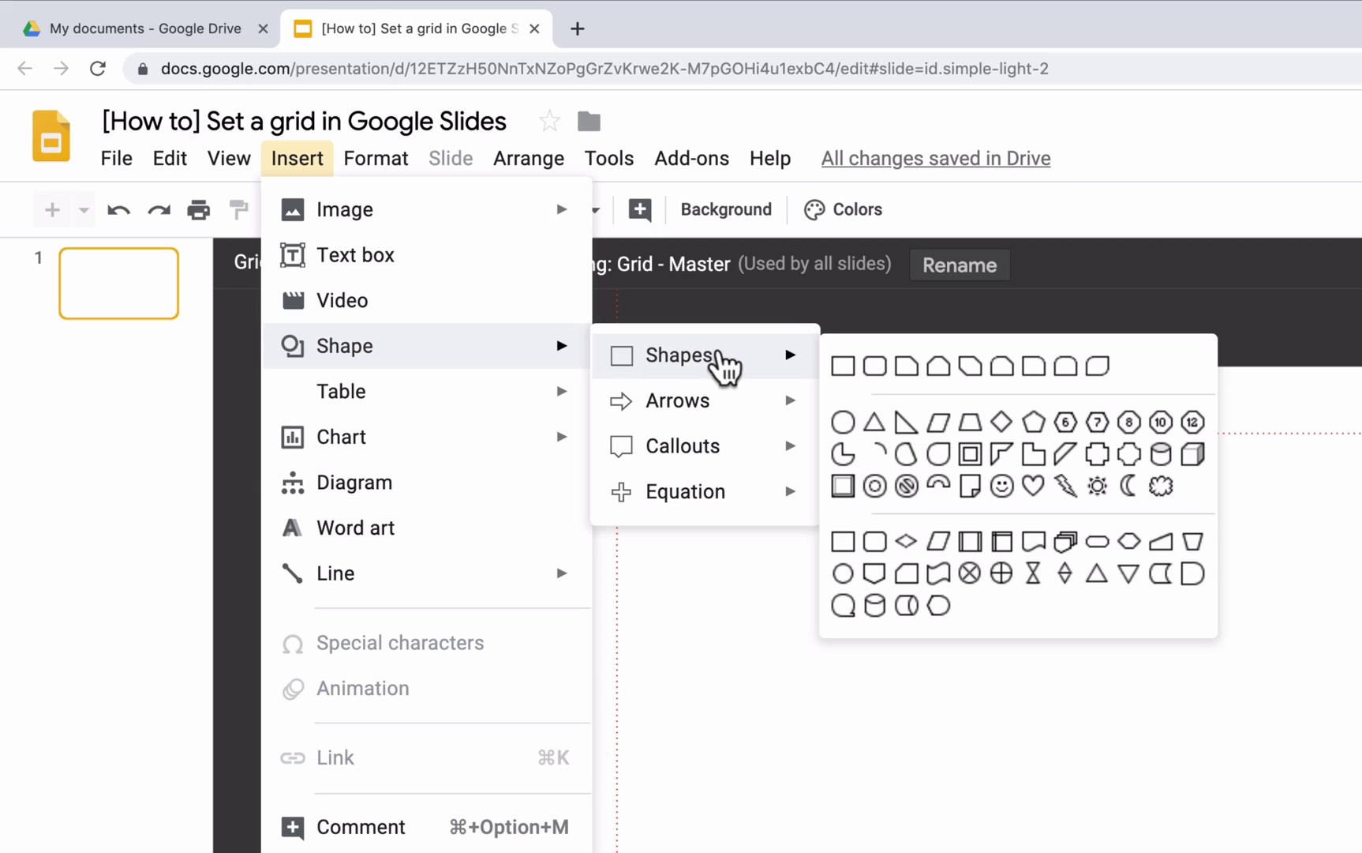
left_click(843, 366)
left_click_drag(643, 473, 821, 852)
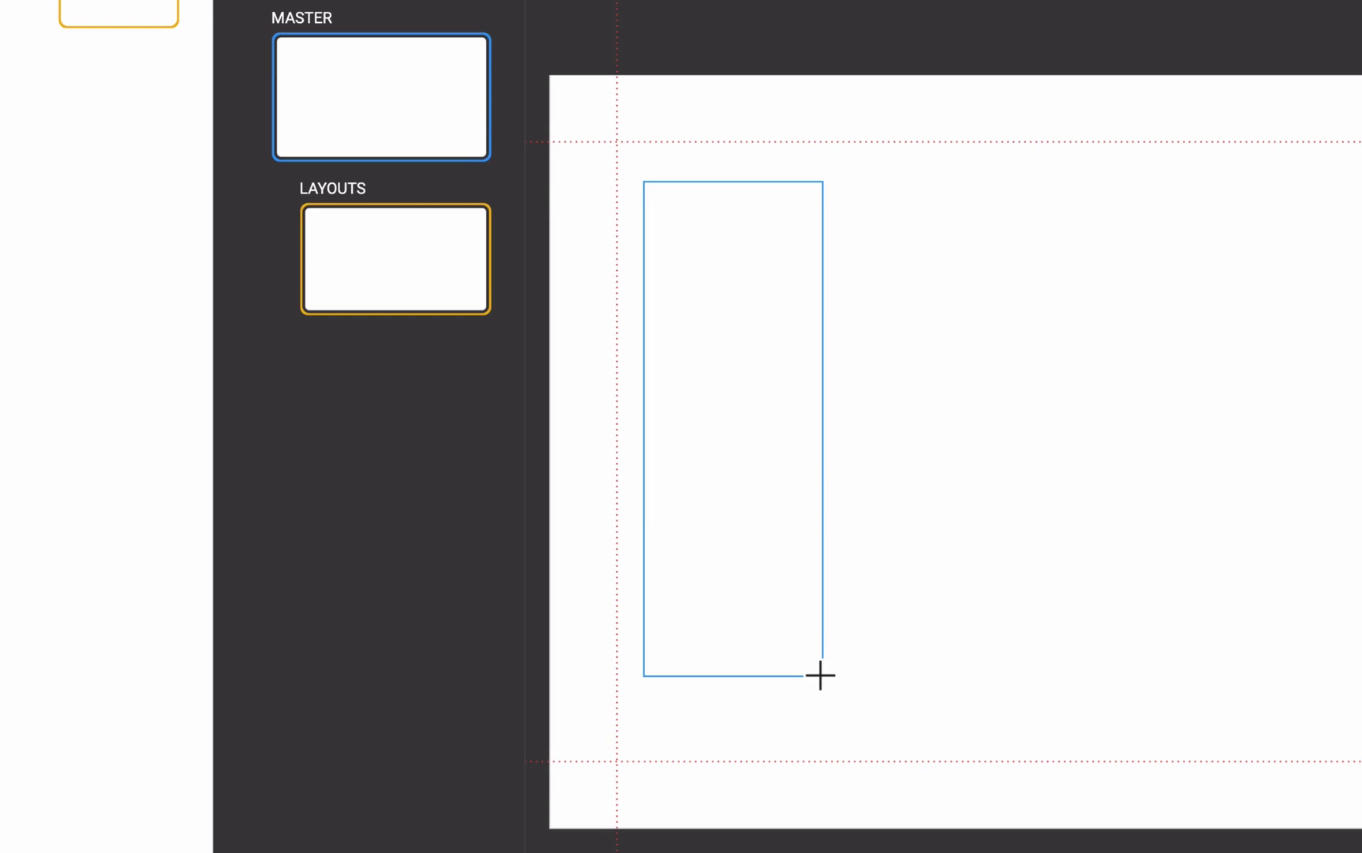
left_click_drag(821, 675, 821, 679)
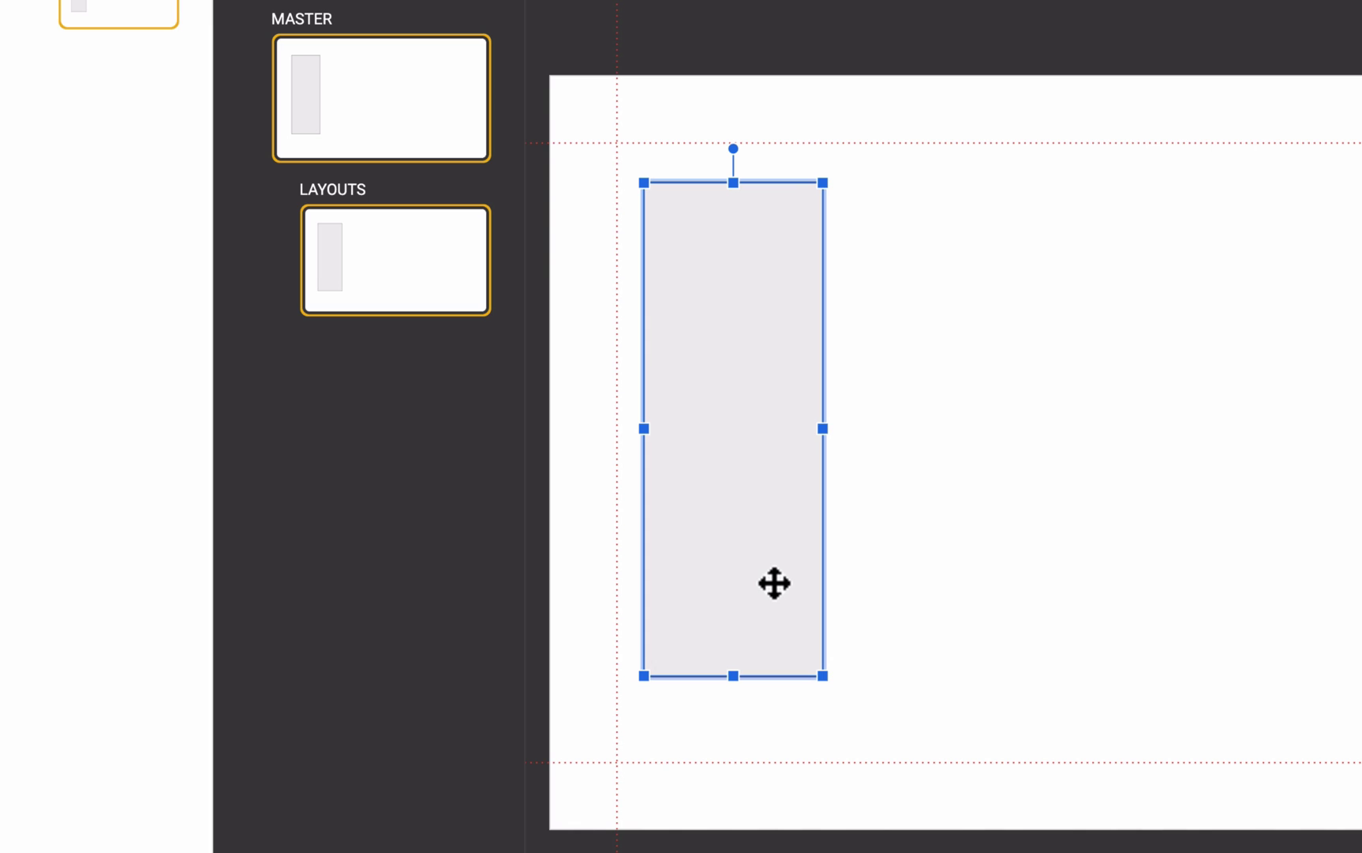
Duplicate the rectangle side by side to make six column rectangles
left_click_drag(770, 575, 976, 614)
left_click_drag(949, 560, 1325, 607)
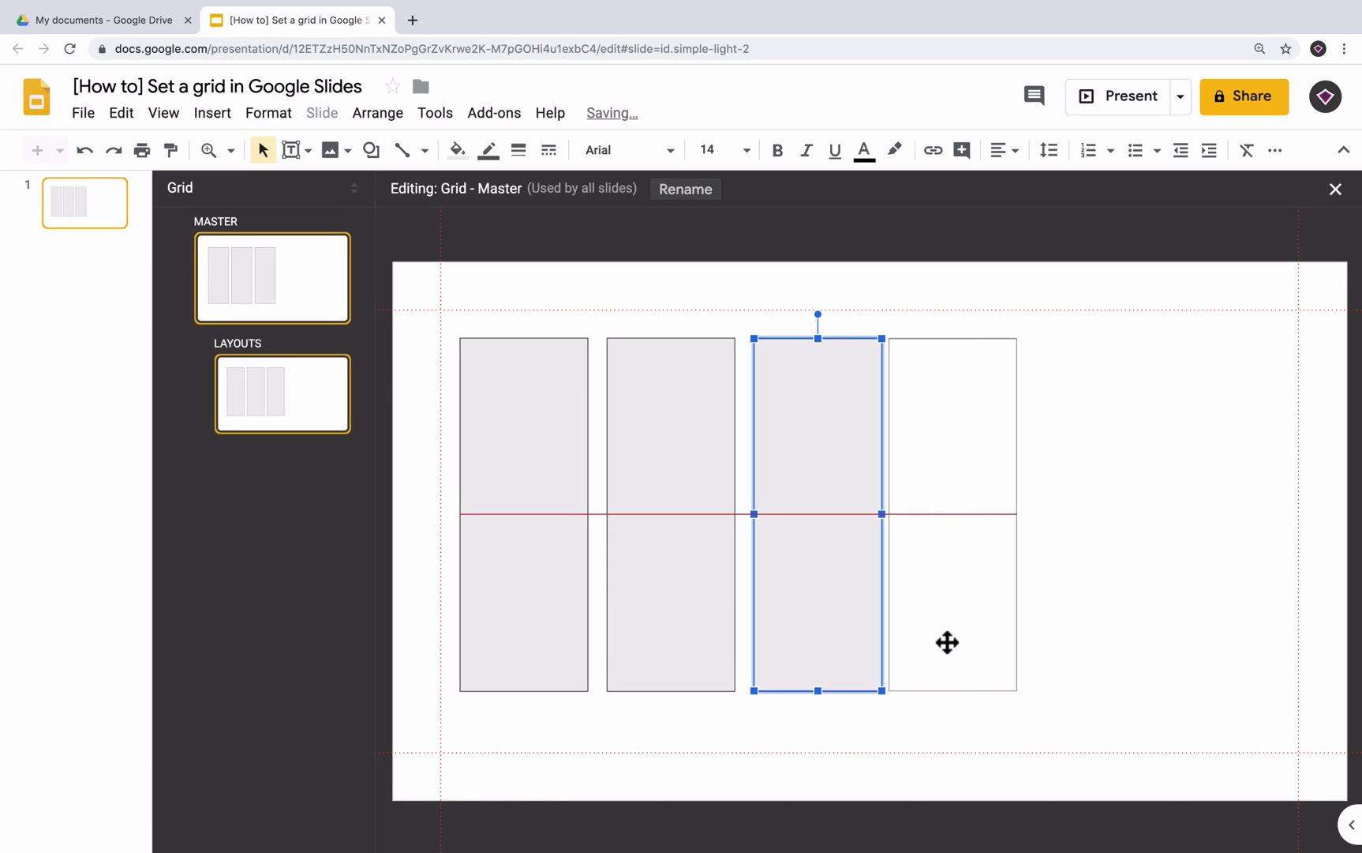
left_click_drag(947, 641, 1224, 663)
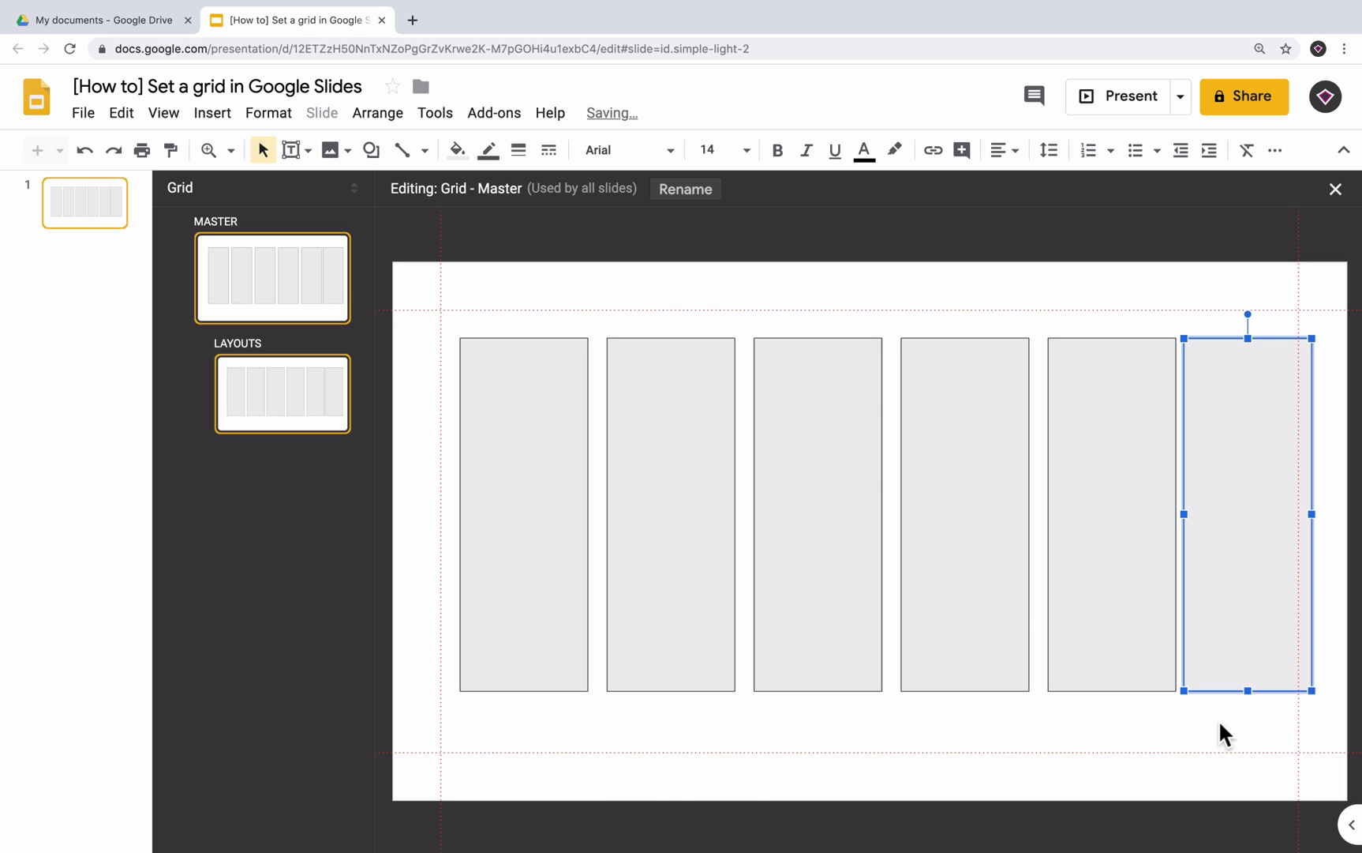
Select all six rectangles and distribute them evenly horizontally
left_click_drag(1220, 723, 534, 537)
left_click(378, 115)
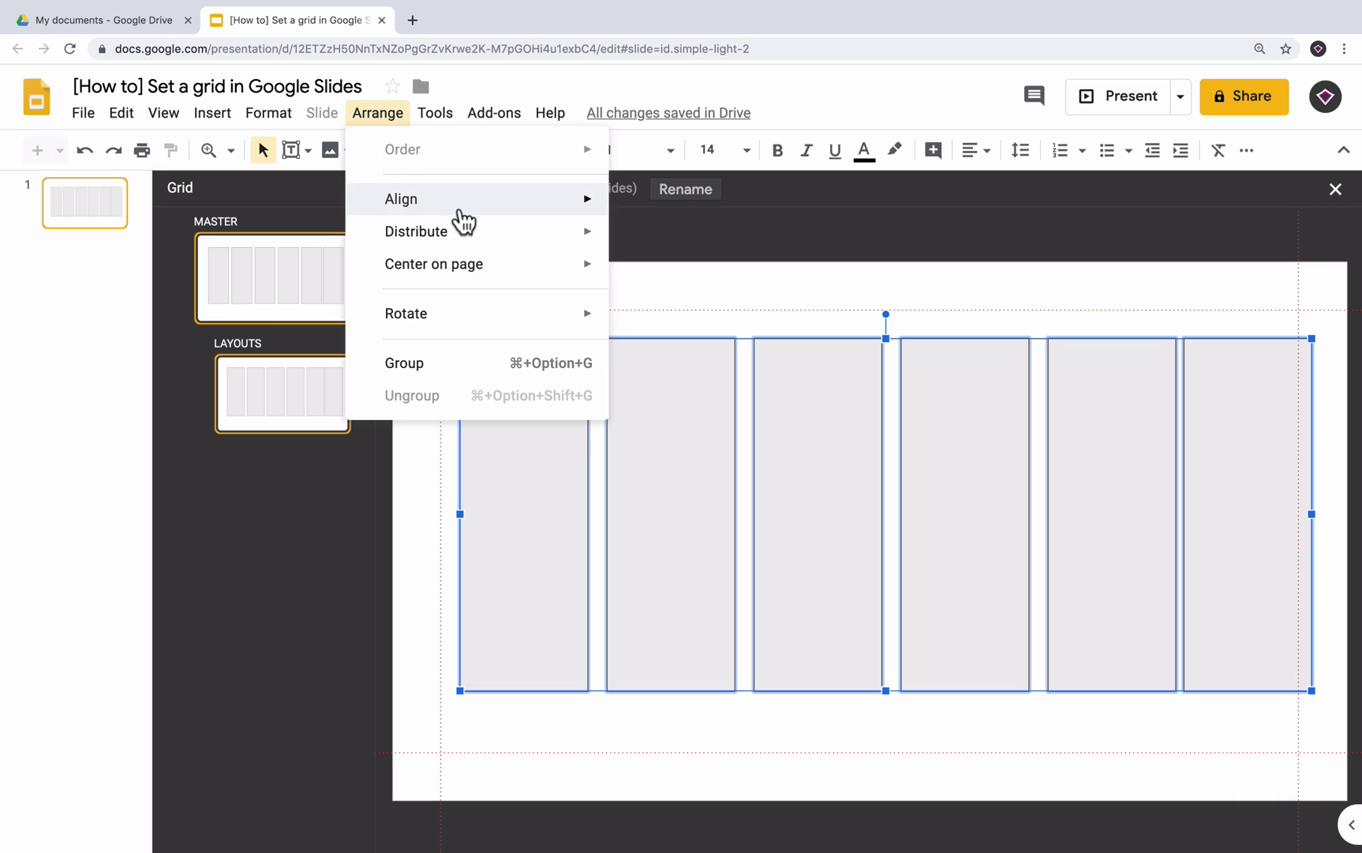
mouse_move(502, 237)
left_click(634, 240)
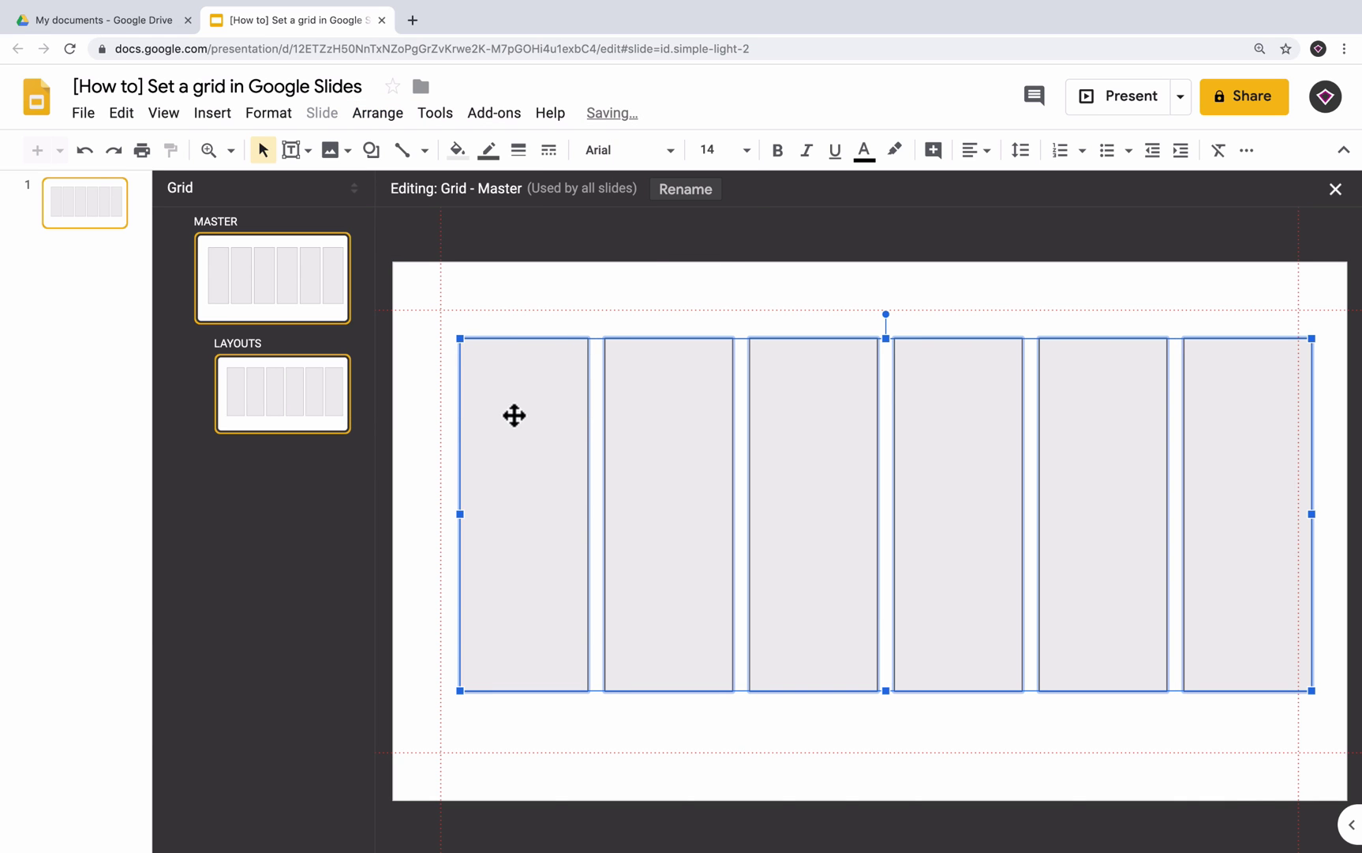
Align the columns to the left margin guide and group them
left_click_drag(514, 420, 495, 421)
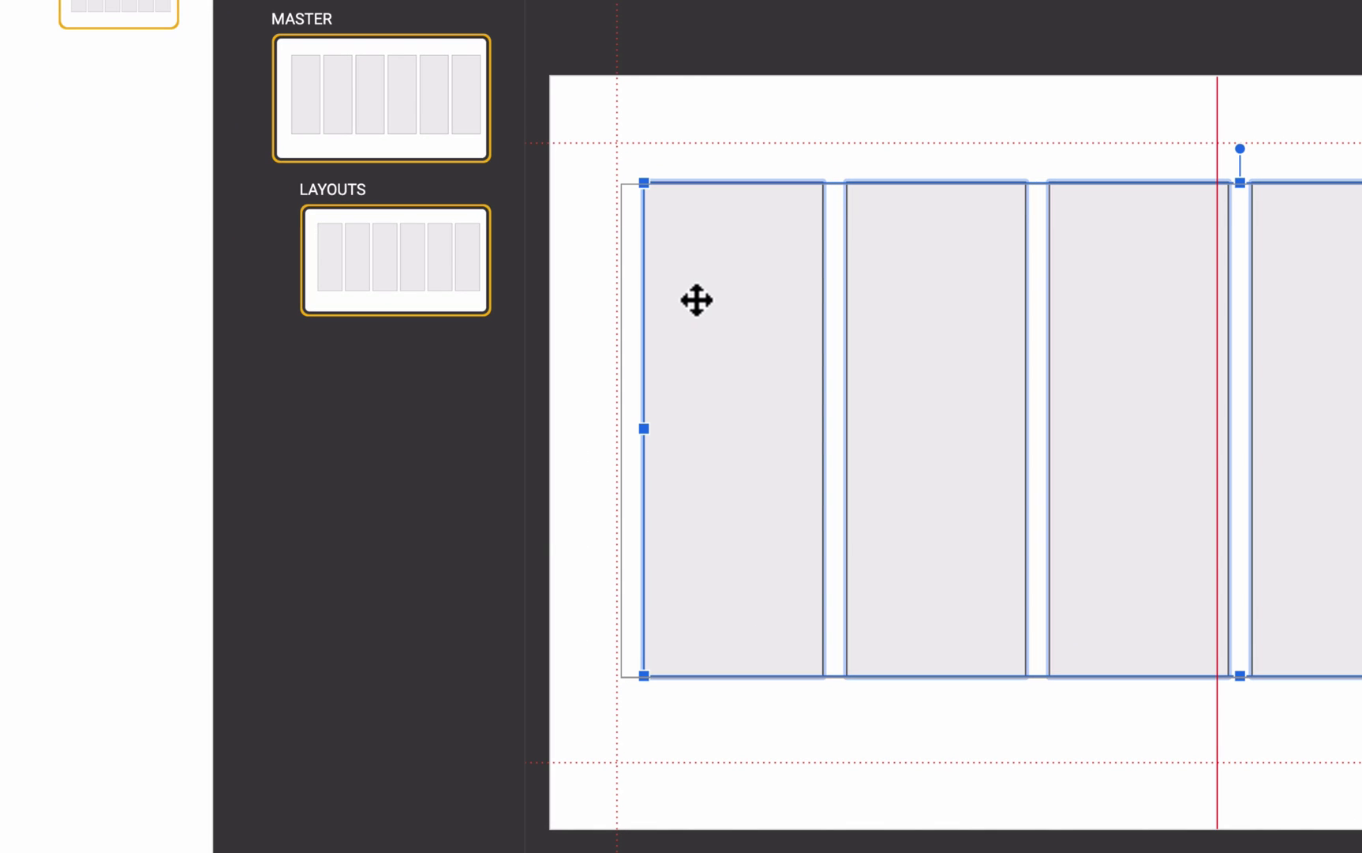
left_click_drag(693, 300, 692, 300)
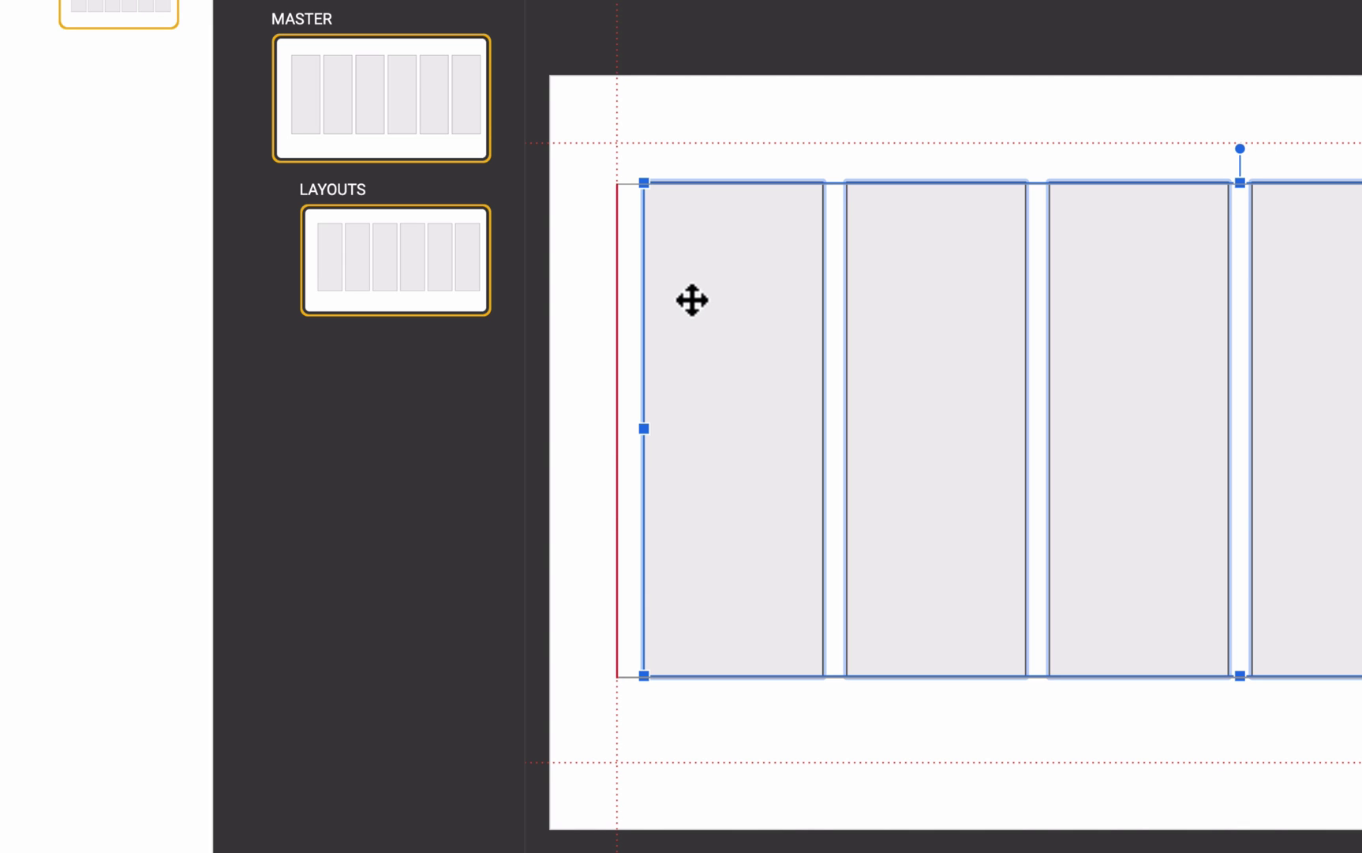
left_click_drag(692, 300, 690, 298)
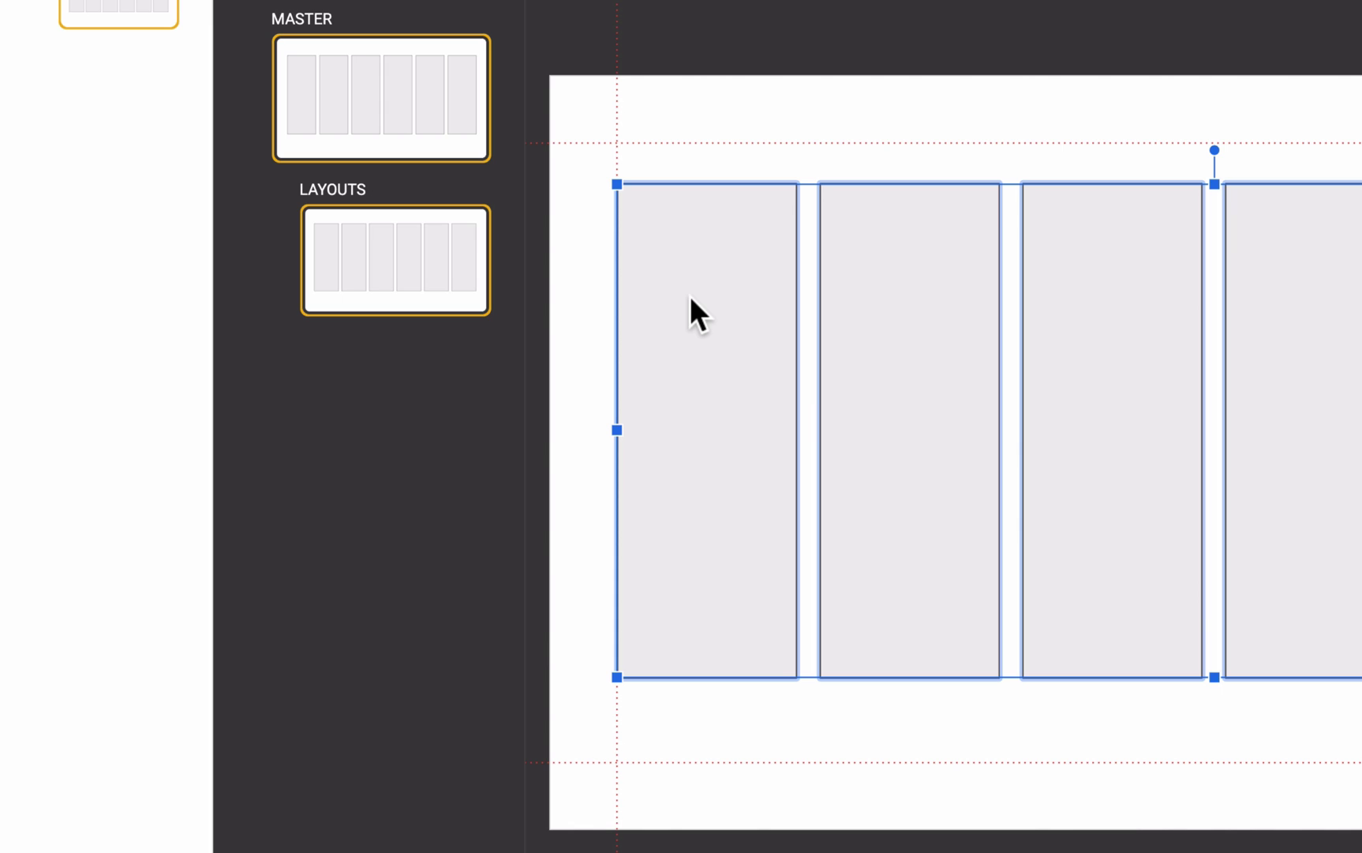
right_click(694, 314)
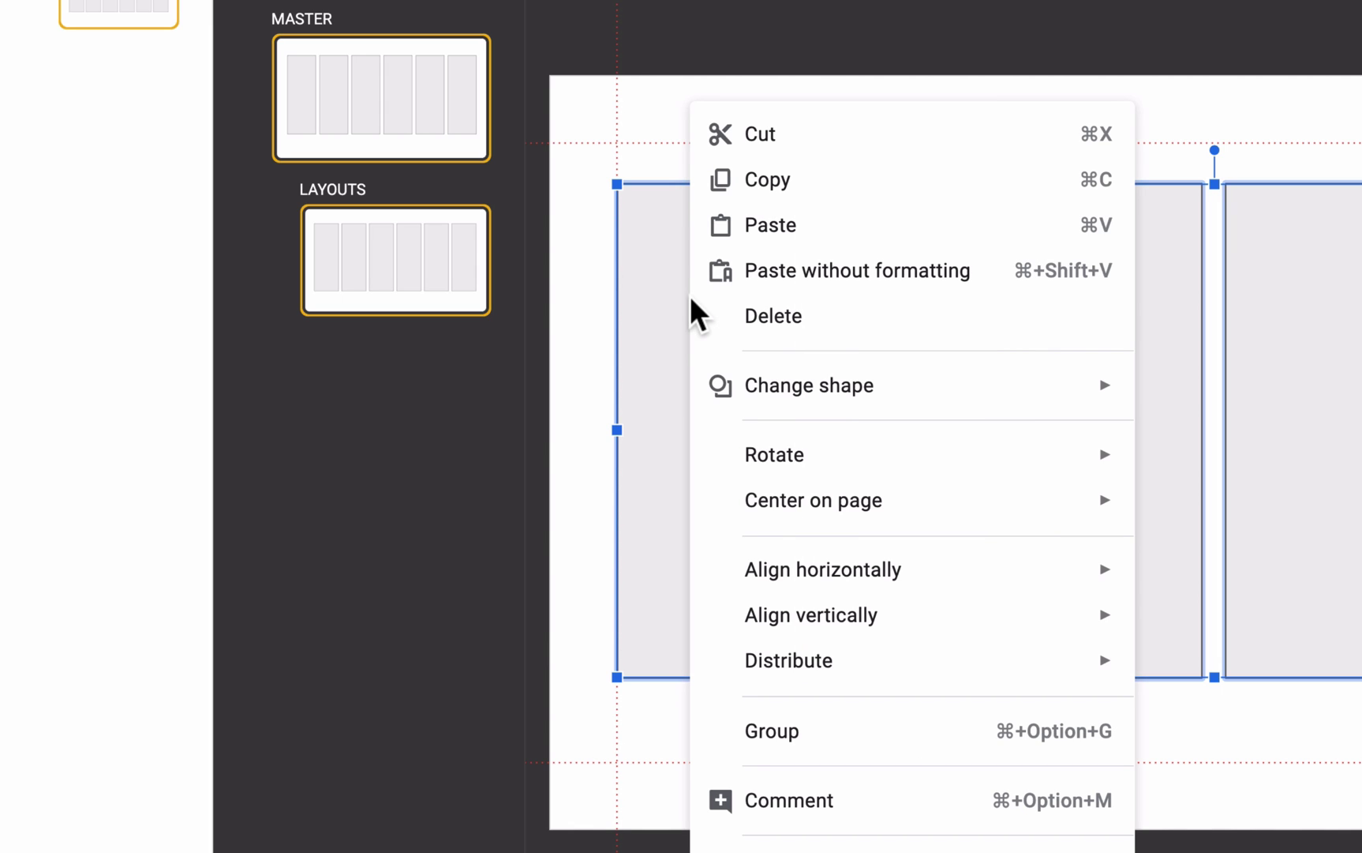
left_click(887, 725)
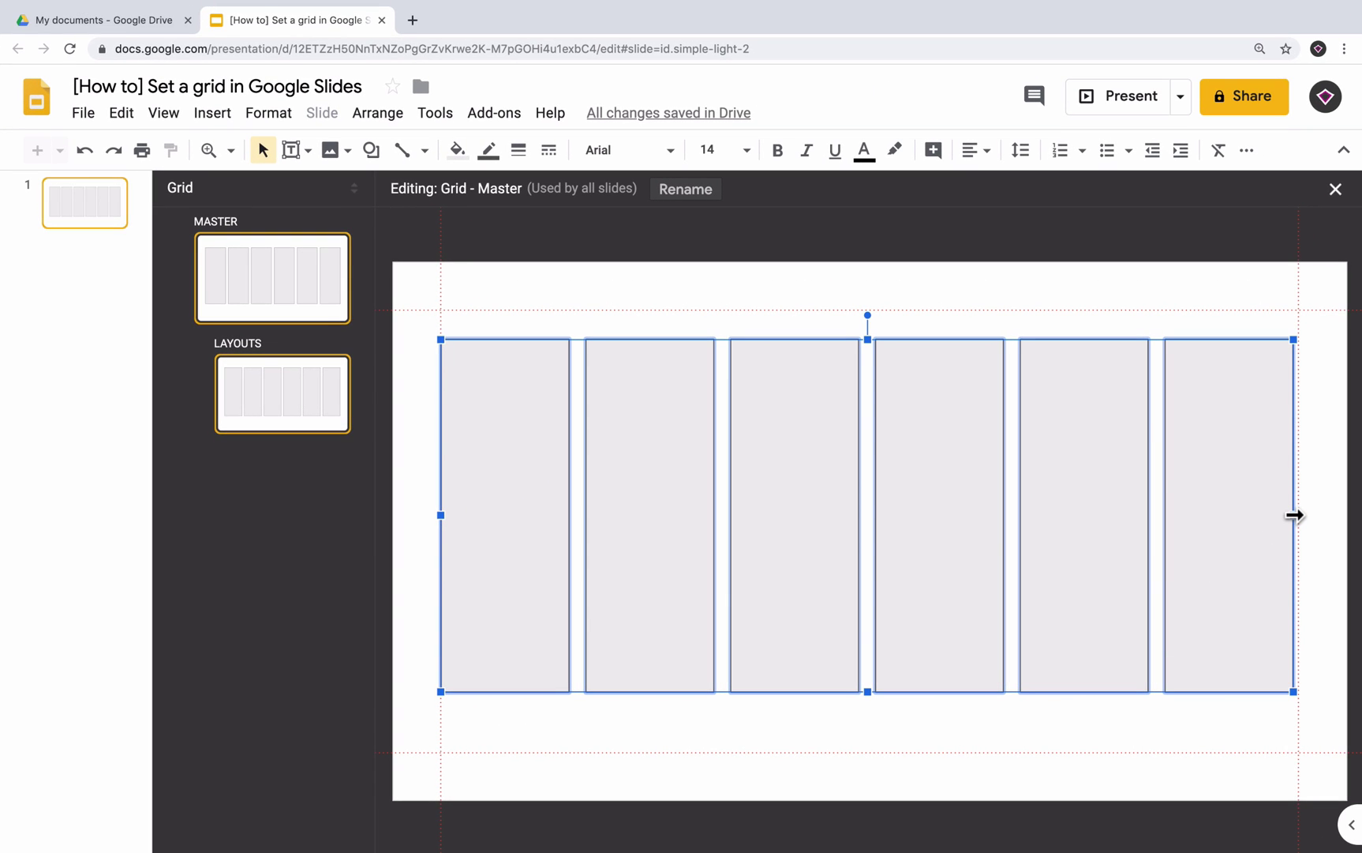
Widen the column group so its right edge lands on the right margin guide, then deselect
mouse_move(1295, 514)
left_mouse_down()
mouse_move(1101, 518)
mouse_move(1304, 534)
left_mouse_up()
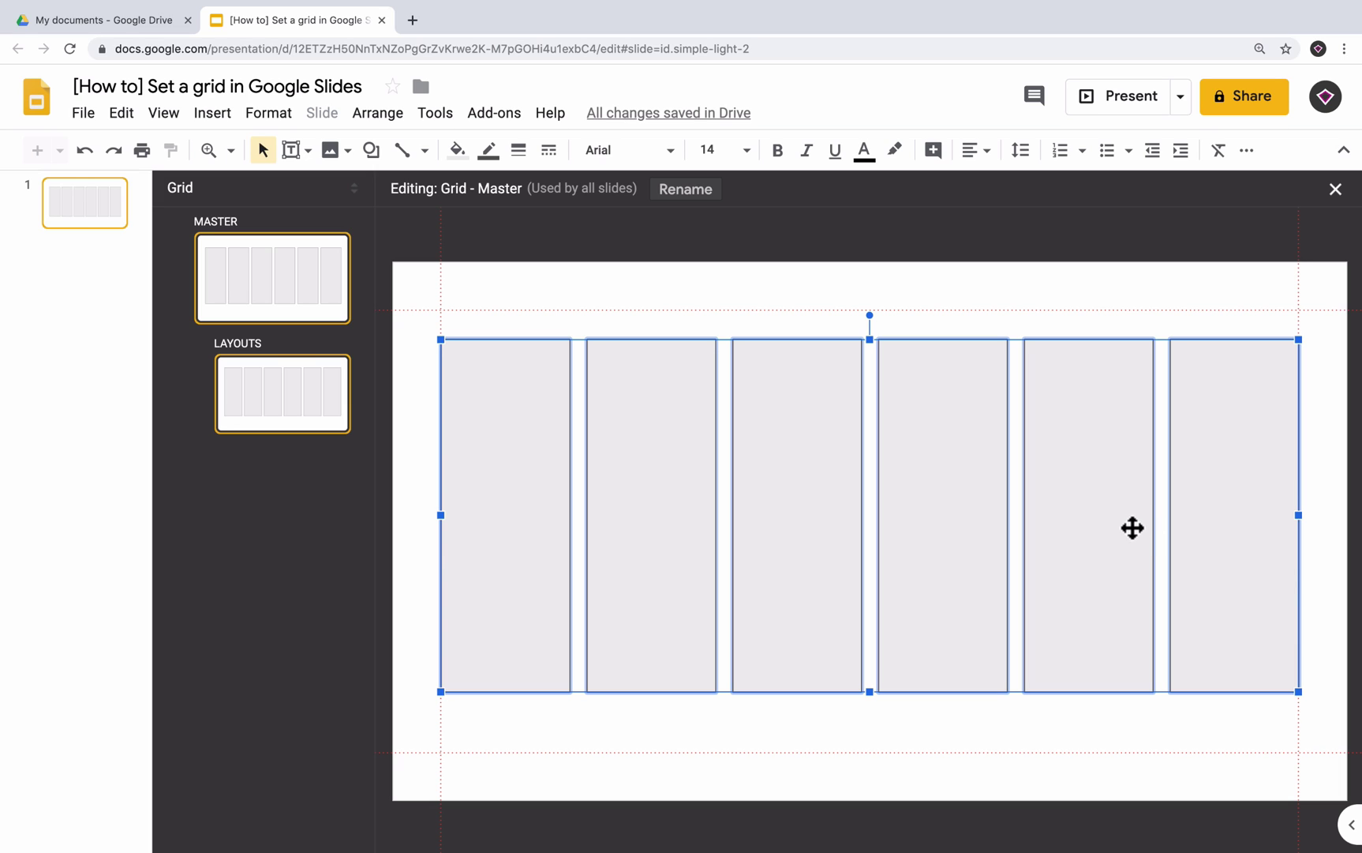
left_click(871, 715)
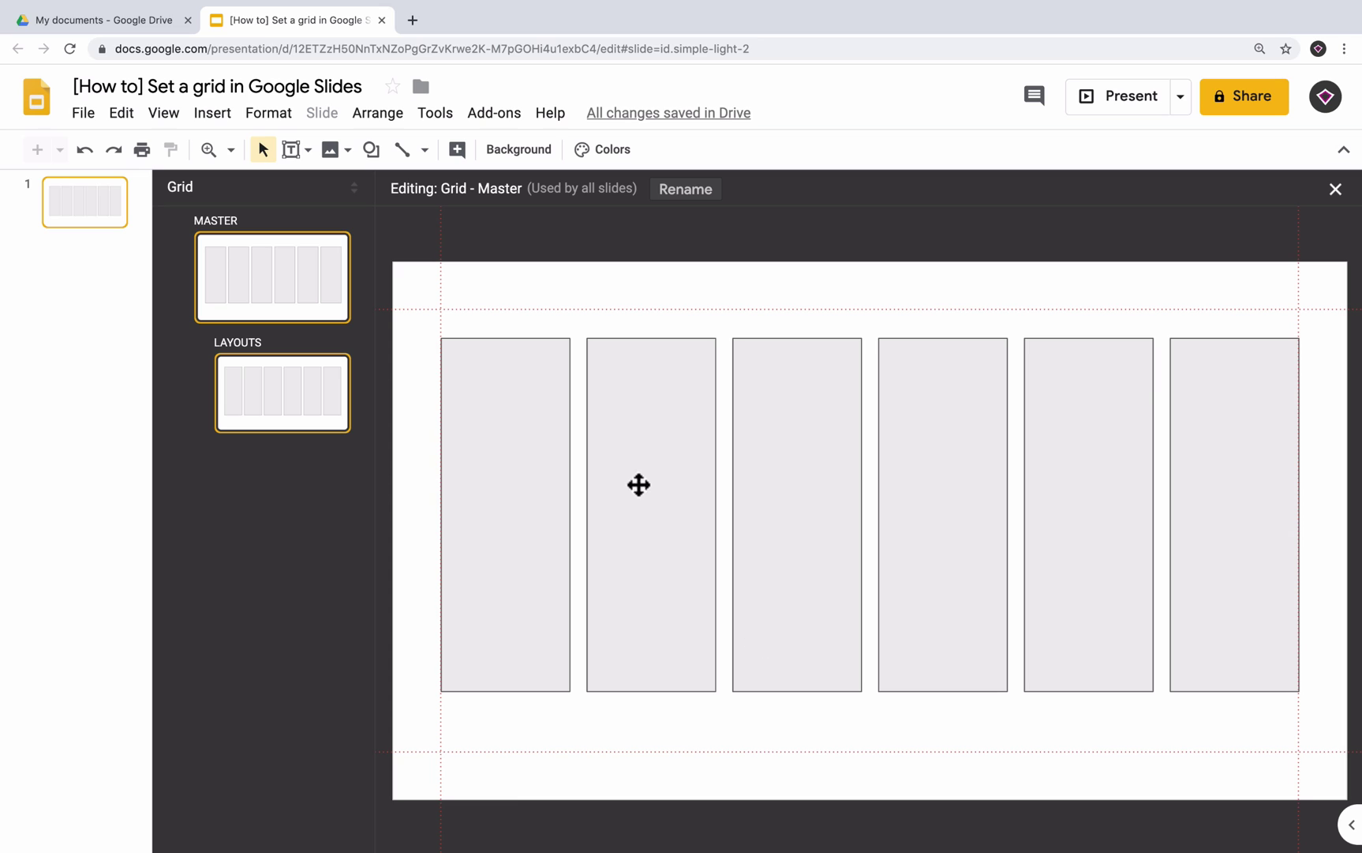
Add vertical guides and drag them onto each column rectangle's edges
right_click(440, 320)
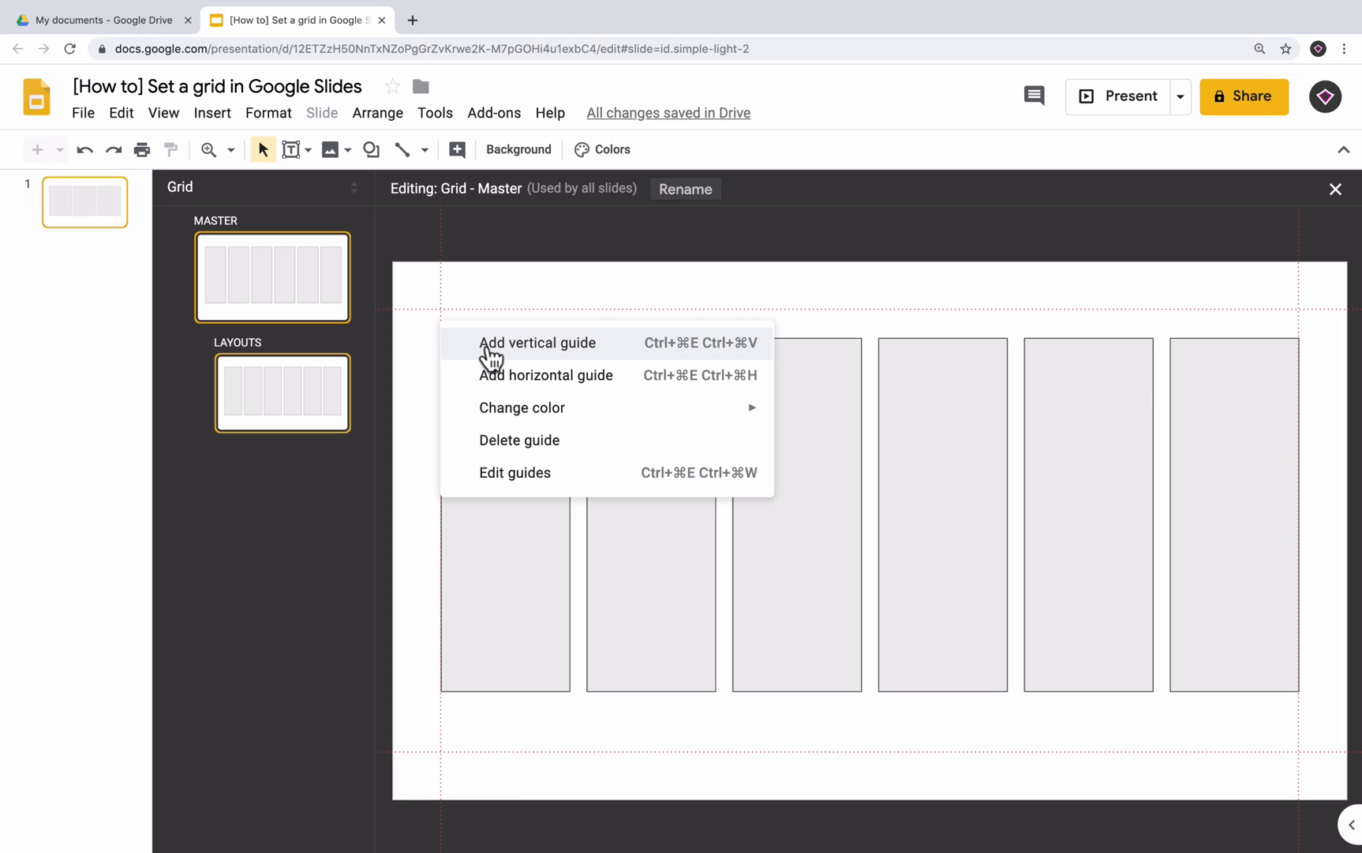
left_click(486, 345)
left_click_drag(458, 323, 570, 343)
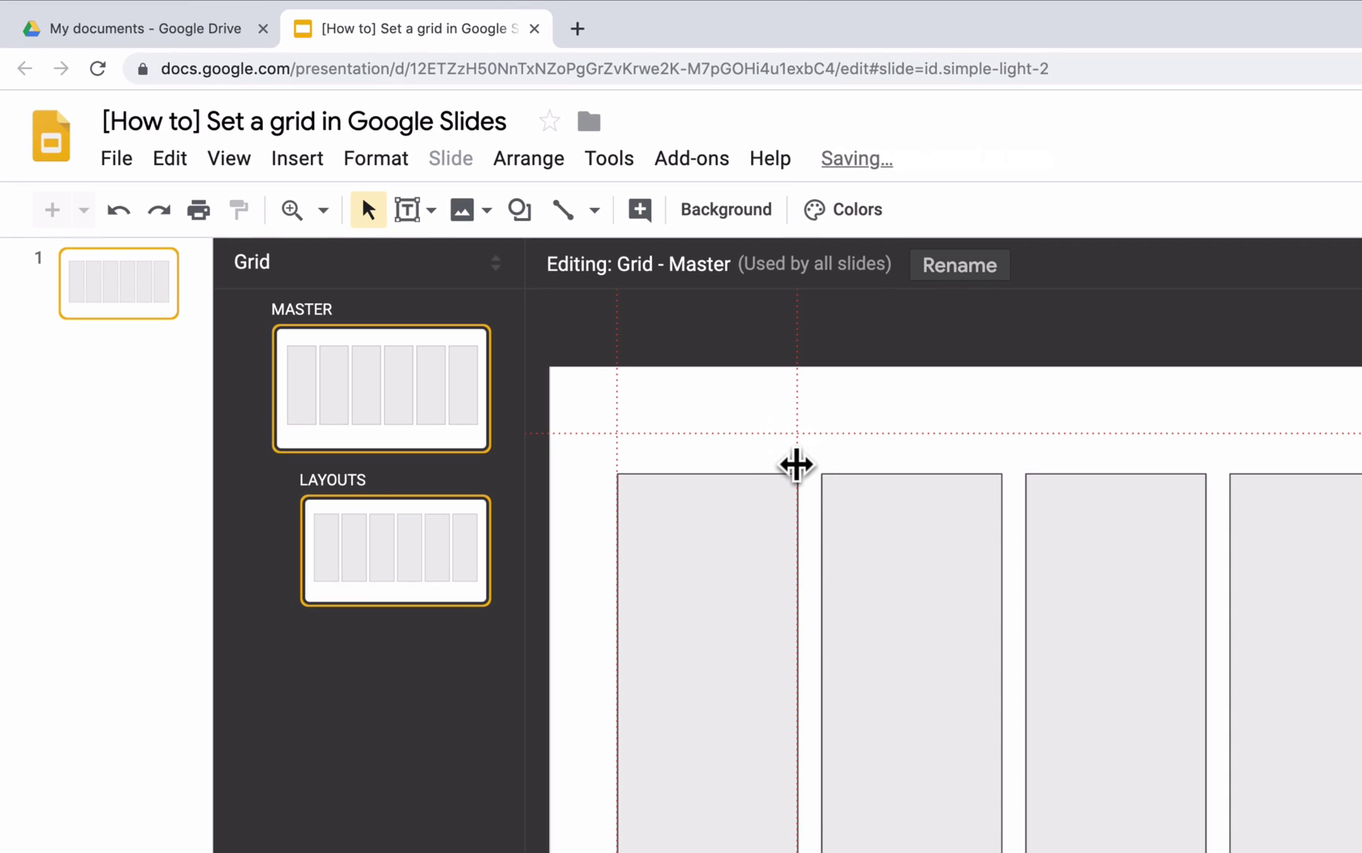
left_click_drag(799, 463, 1200, 532)
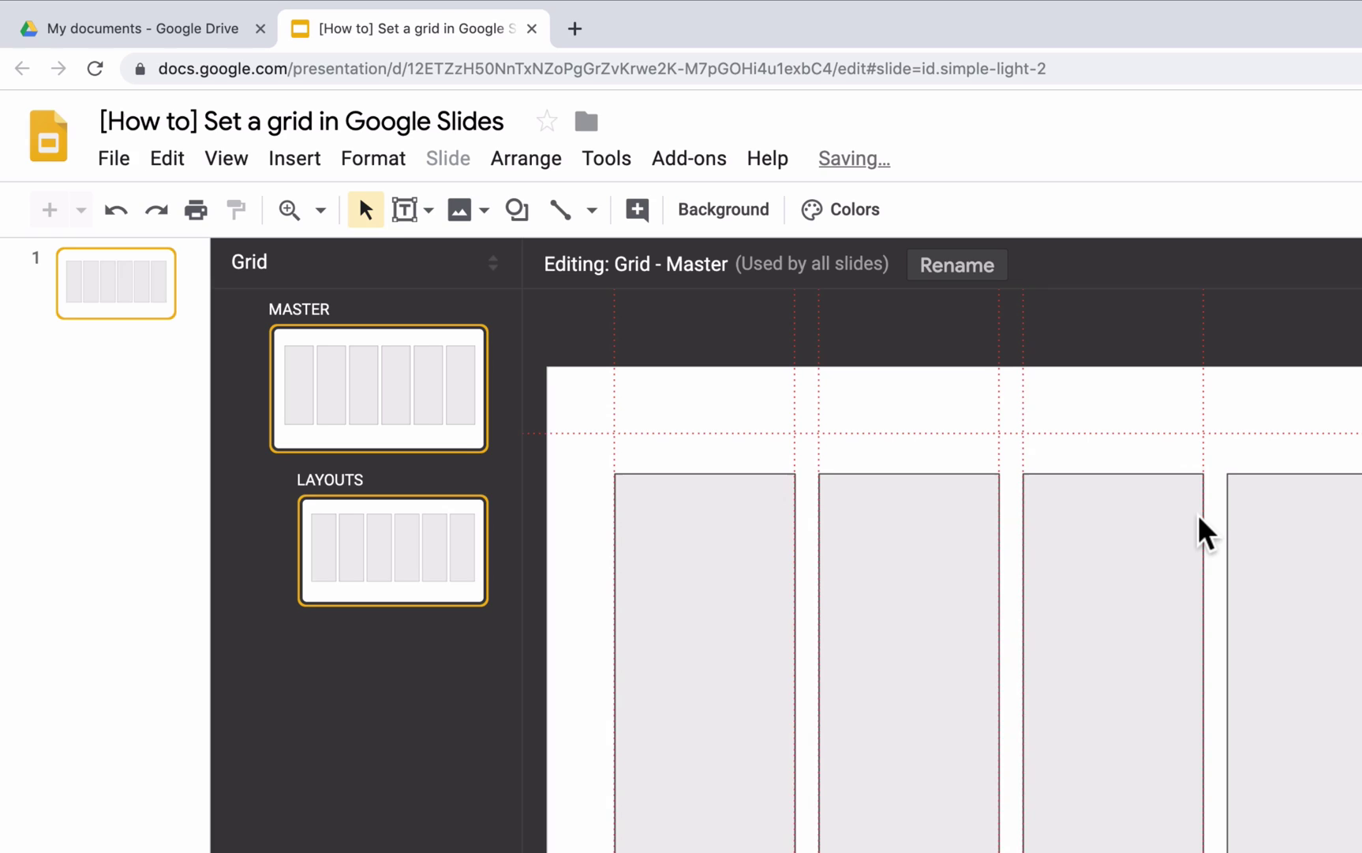
left_click_drag(1176, 474, 1353, 526)
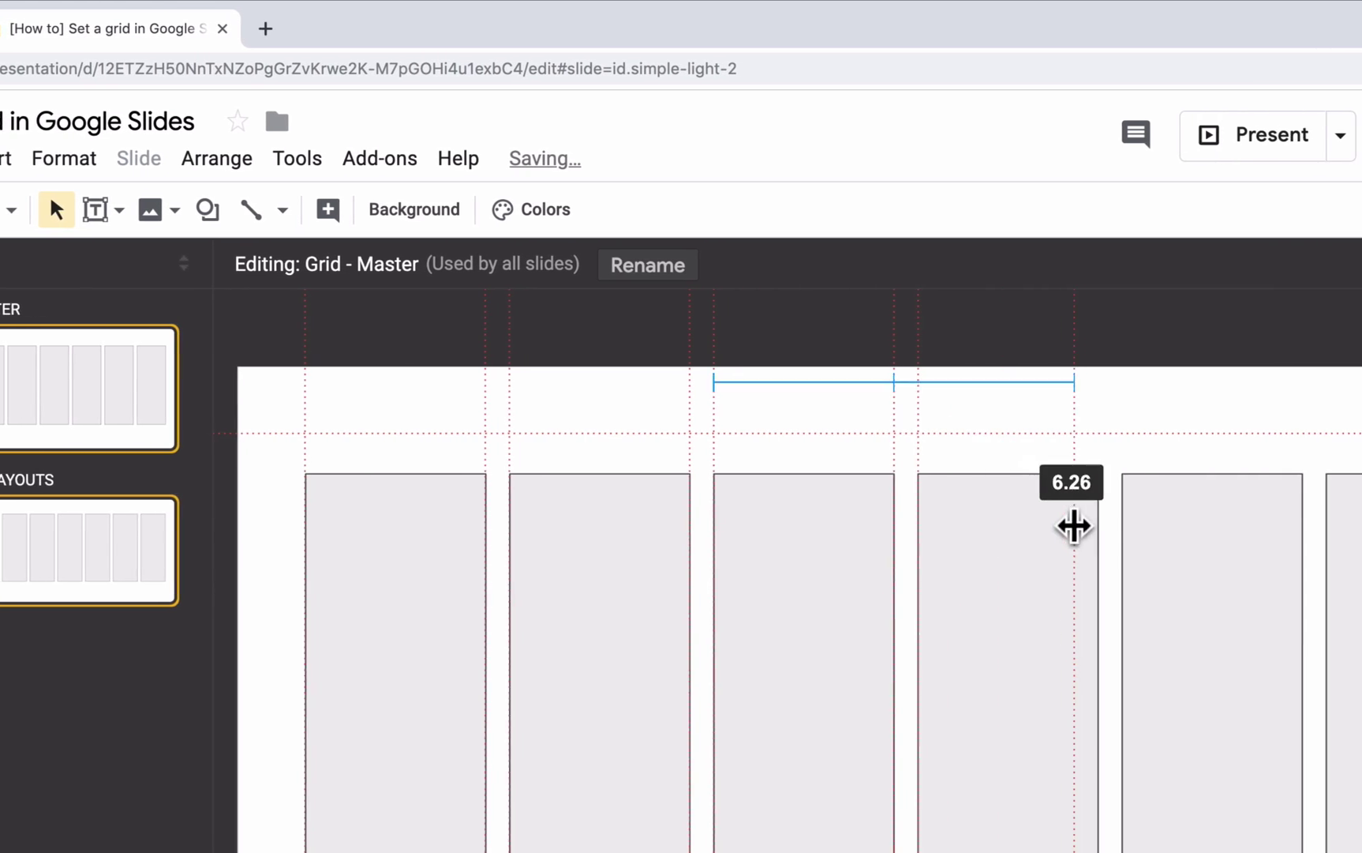
left_click_drag(1074, 526, 1098, 493)
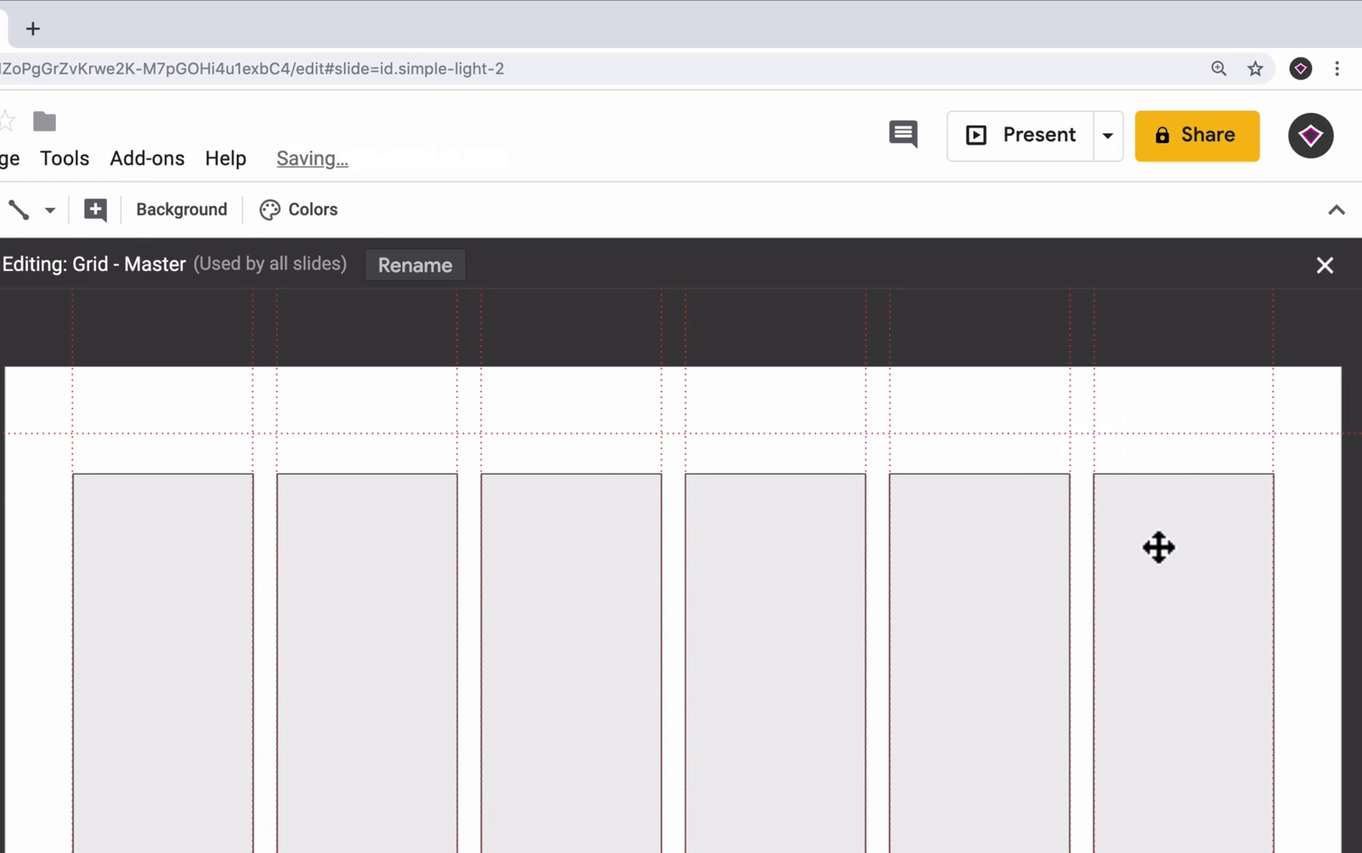
Delete all six column rectangles from the master and exit back to the slide view
left_click(1159, 547)
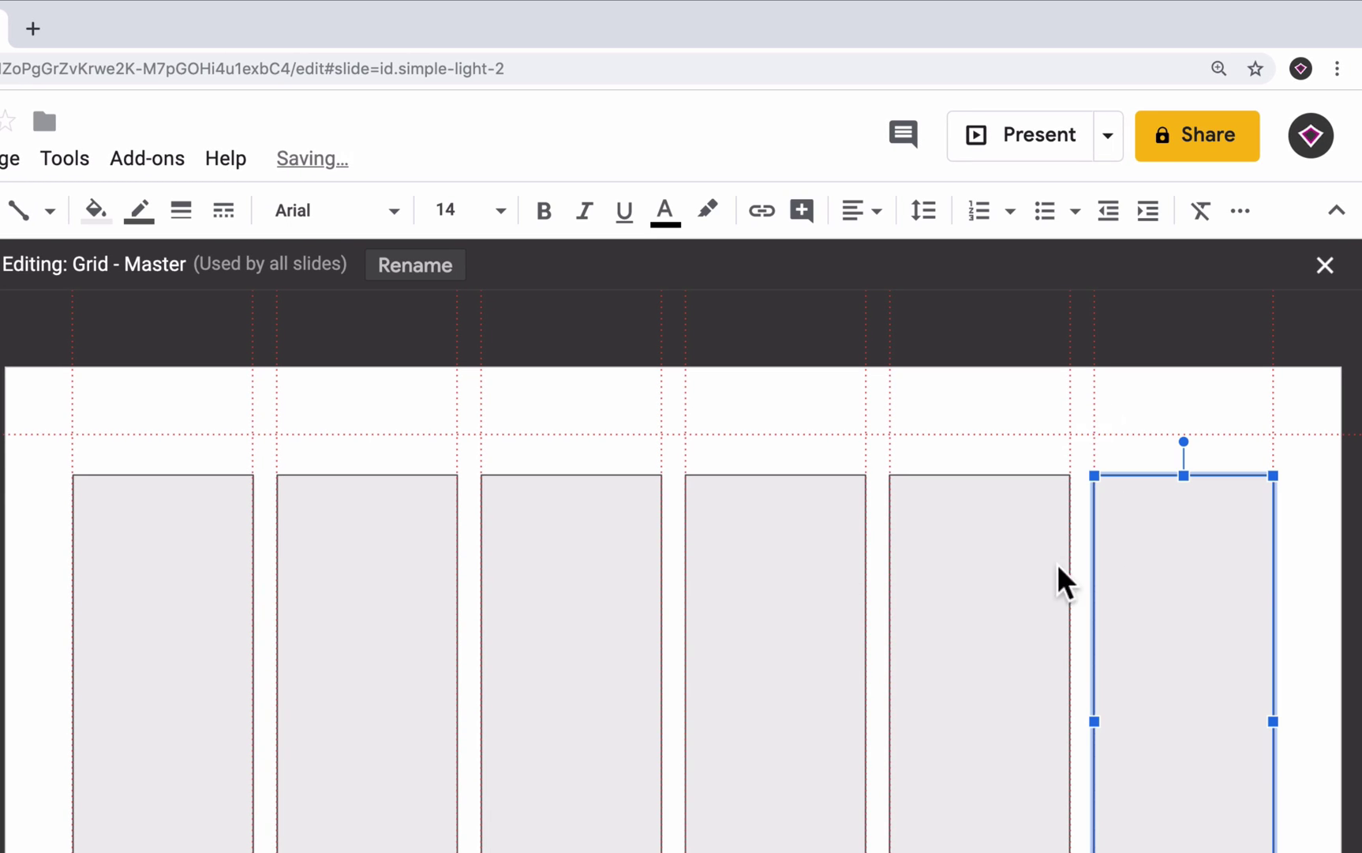
left_click(1014, 573, "shift")
left_click(794, 587, "shift")
left_click(596, 597, "shift")
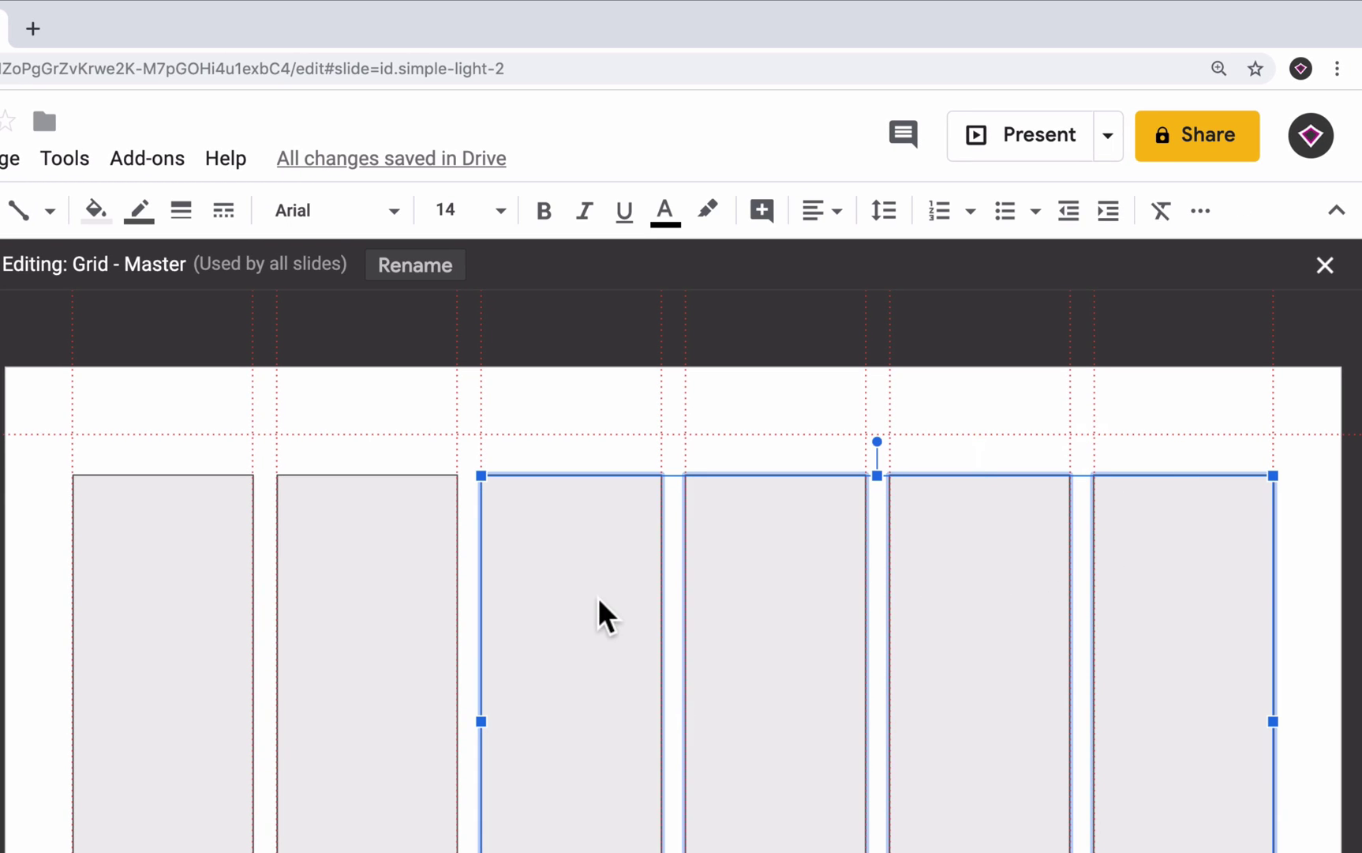
left_click(371, 605, "shift")
left_click(197, 614, "shift")
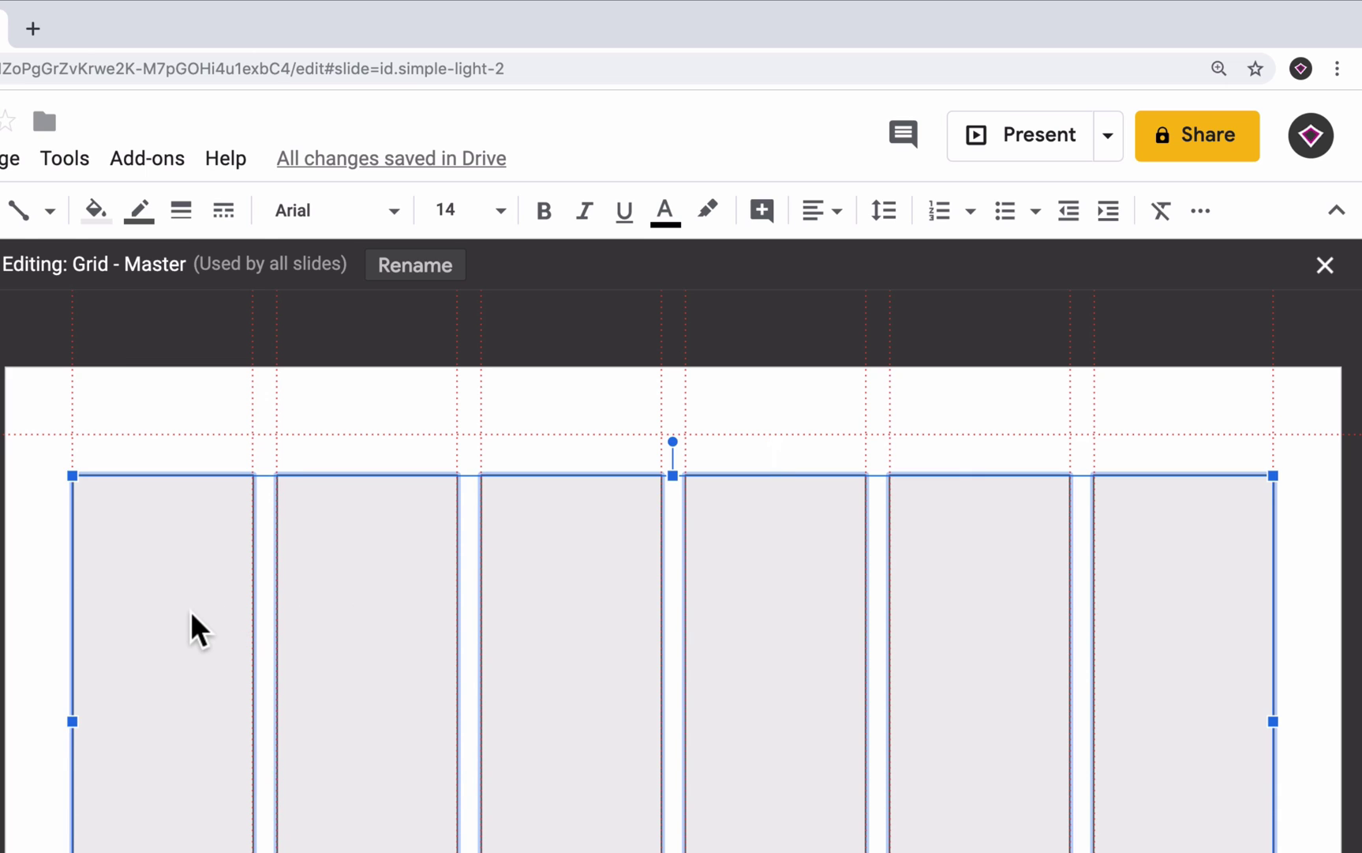
key("Delete")
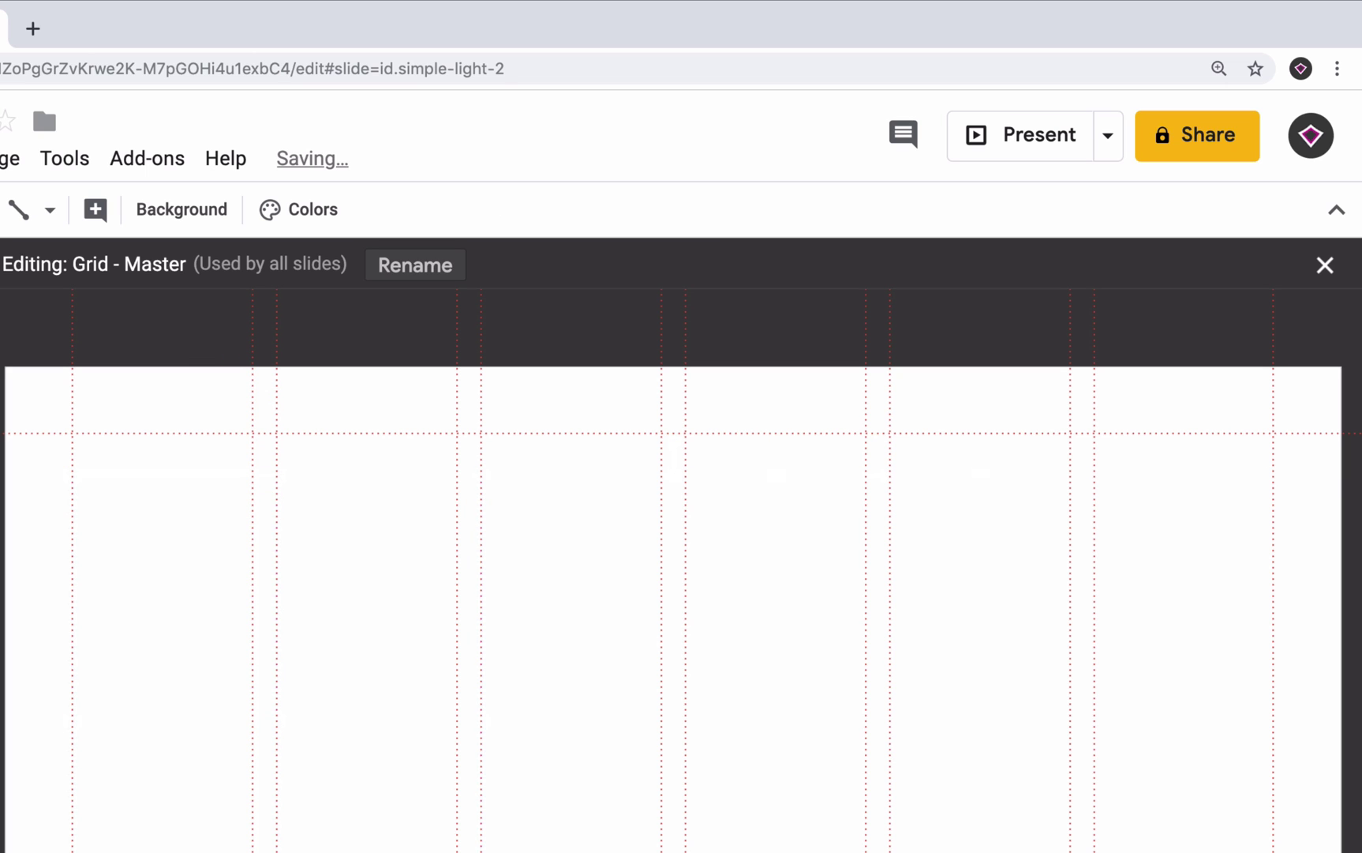
left_click(1325, 264)
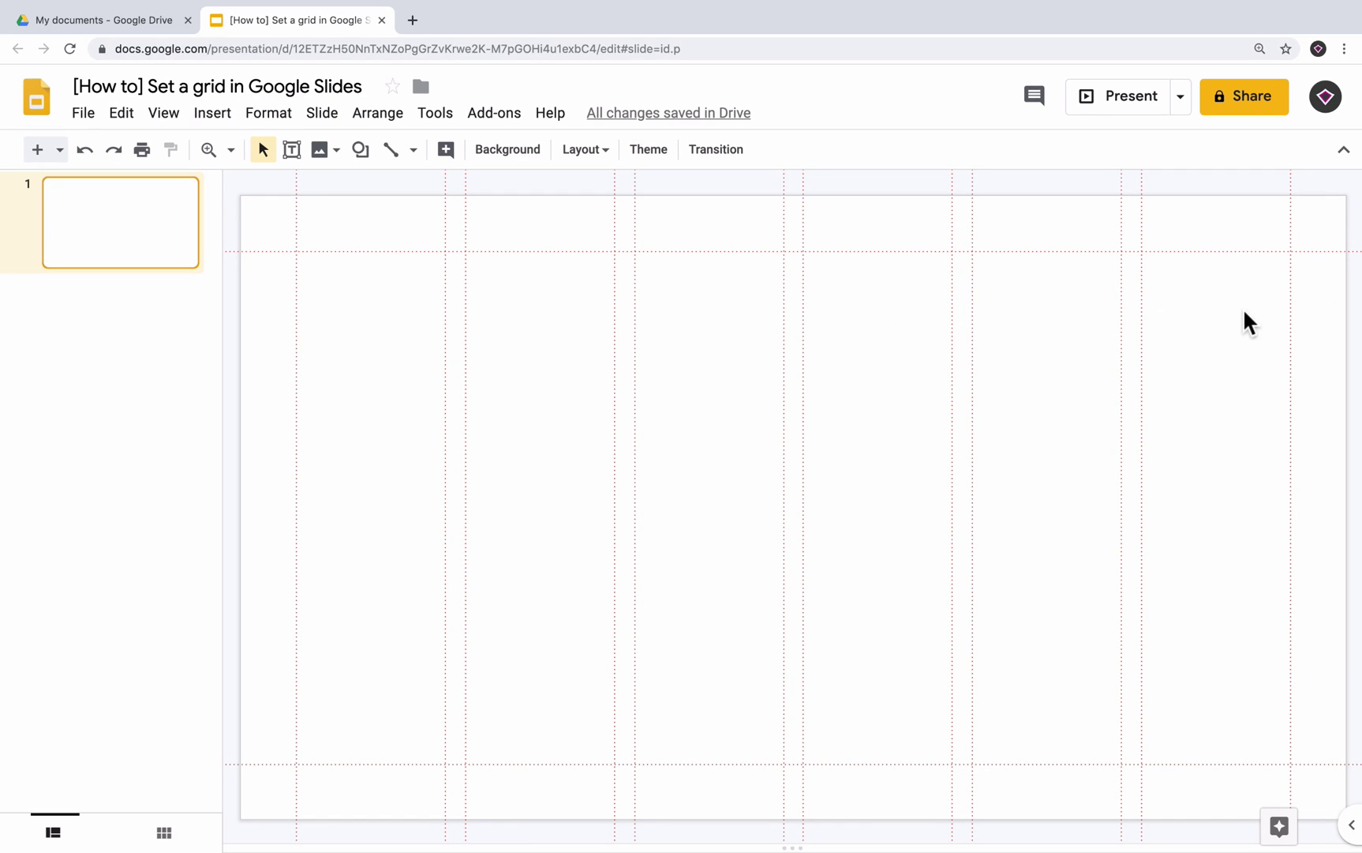